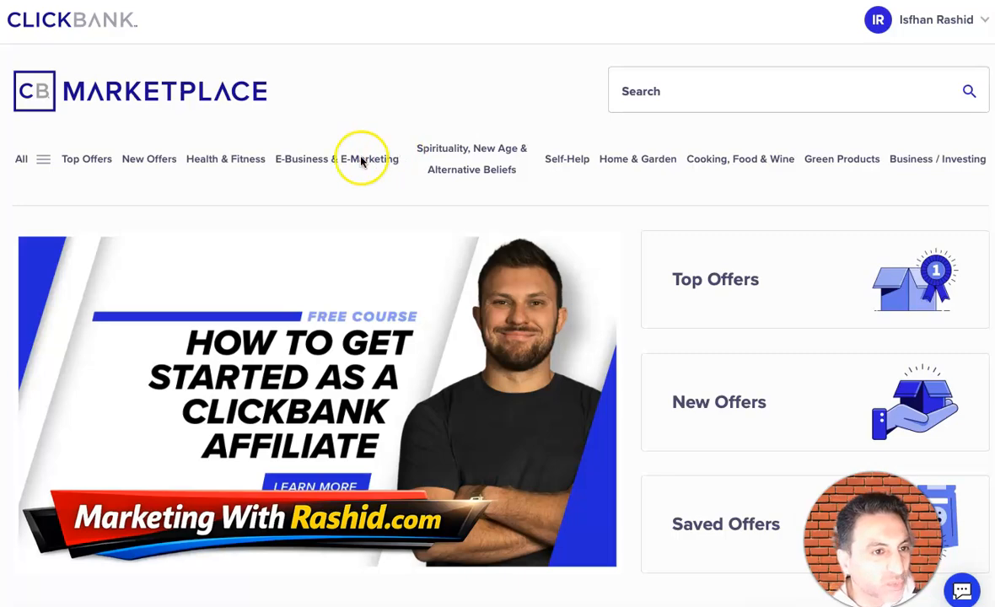
Step: Look over the marketplace home page, from the category bar and offer shortcuts down to the frequently asked questions
{"action": "scroll", "coordinate": [268, 113], "scroll_direction": "down", "scroll_amount": 1}
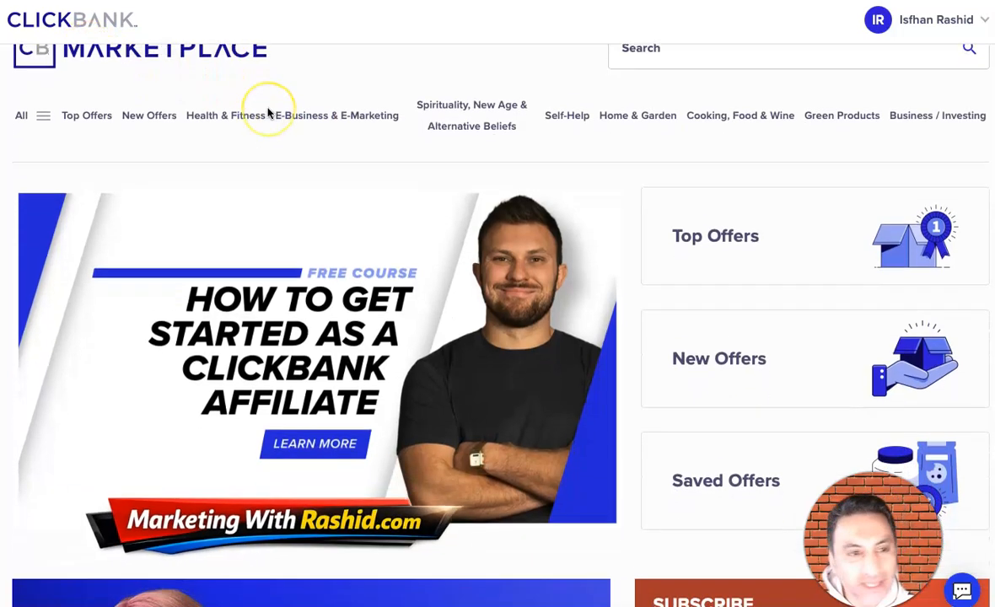
{"action": "scroll", "coordinate": [269, 113], "scroll_direction": "up", "scroll_amount": 1}
{"action": "scroll", "coordinate": [245, 115], "scroll_direction": "down", "scroll_amount": 1}
{"action": "scroll", "coordinate": [253, 114], "scroll_direction": "up", "scroll_amount": 1}
{"action": "scroll", "coordinate": [270, 135], "scroll_direction": "down", "scroll_amount": 4}
{"action": "scroll", "coordinate": [270, 135], "scroll_direction": "down", "scroll_amount": 10}
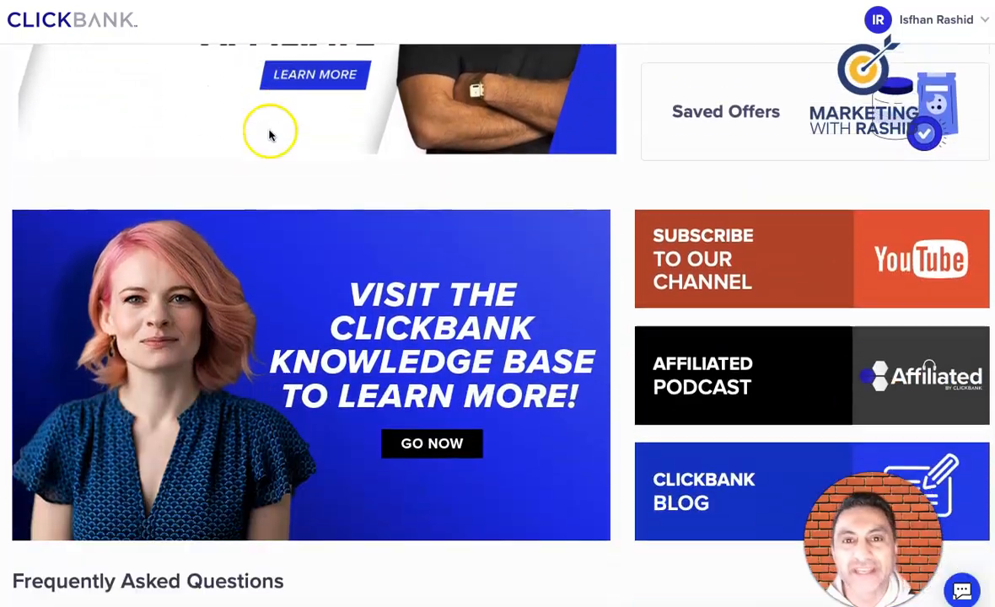
{"action": "scroll", "coordinate": [270, 132], "scroll_direction": "up", "scroll_amount": 12}
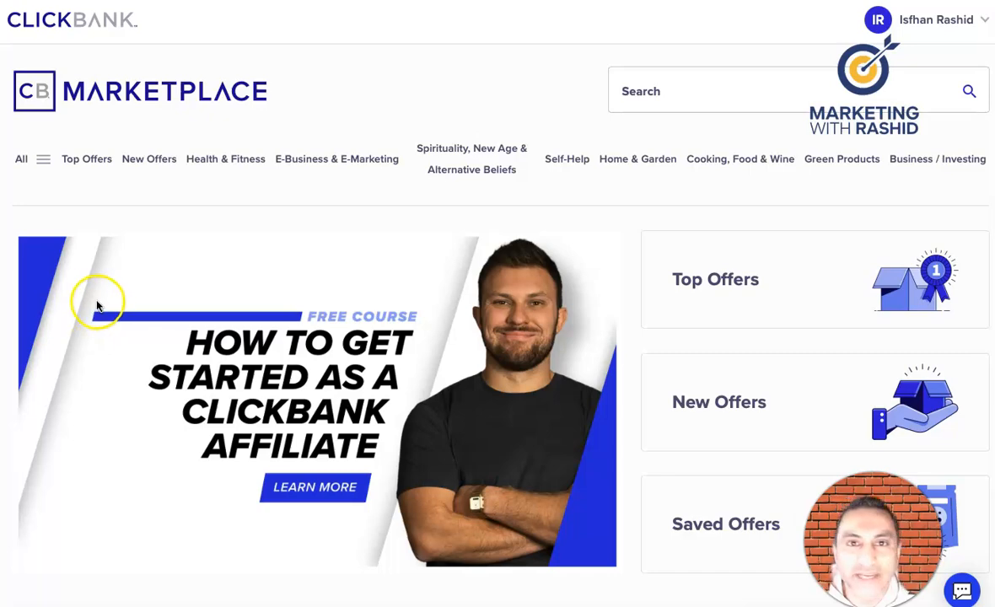
{"action": "scroll", "coordinate": [389, 228], "scroll_direction": "down", "scroll_amount": 3}
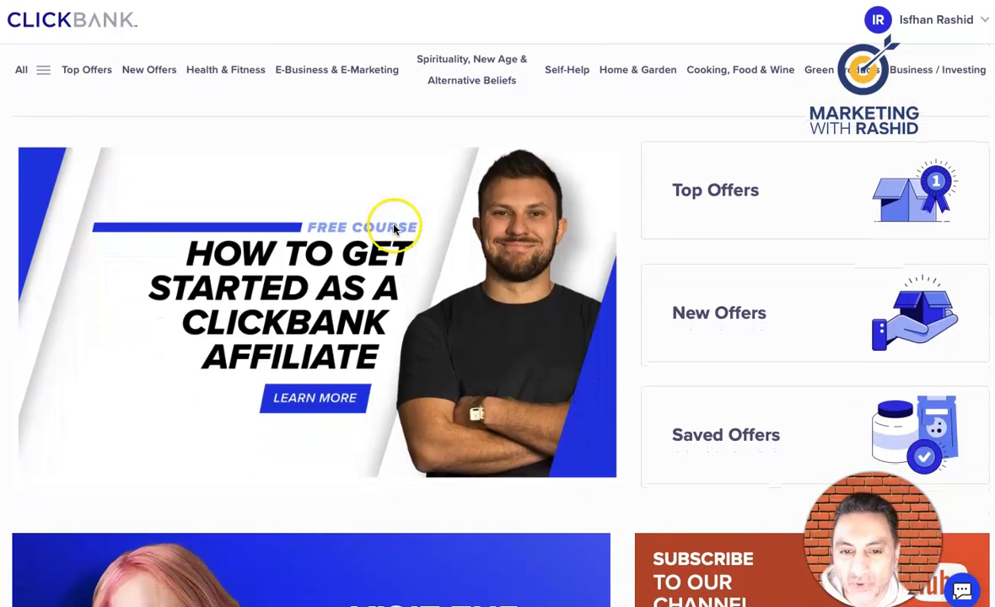
{"action": "scroll", "coordinate": [384, 228], "scroll_direction": "down", "scroll_amount": 10}
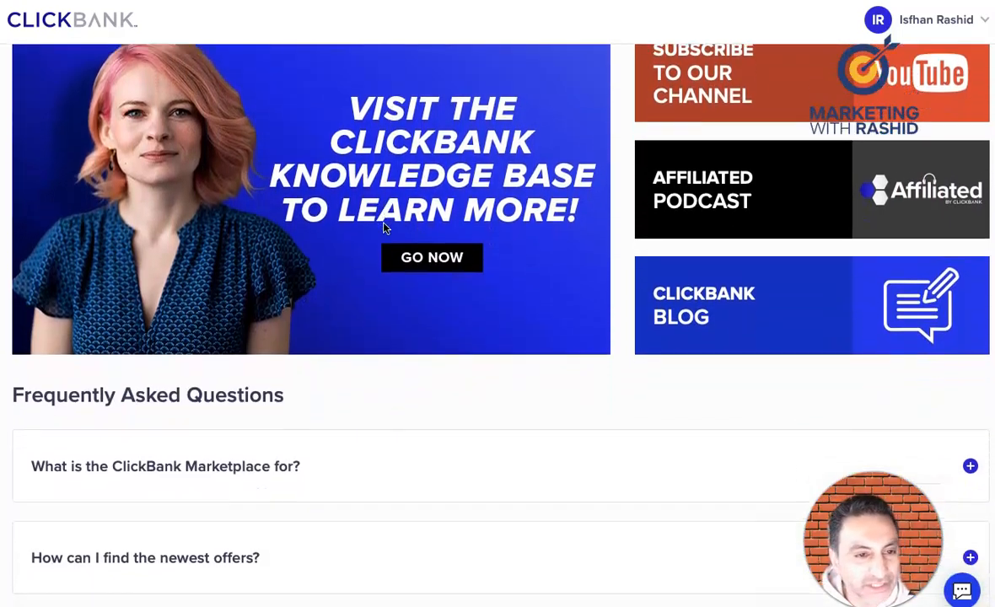
{"action": "scroll", "coordinate": [384, 227], "scroll_direction": "up", "scroll_amount": 15}
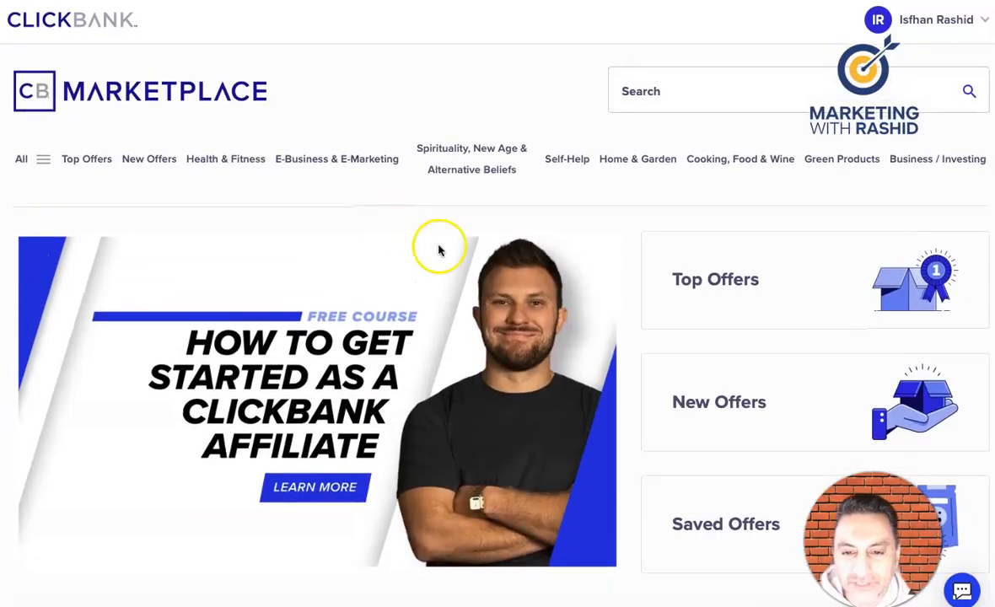
Step: Open the Top Offers listing and view the first two ranked offers
{"action": "scroll", "coordinate": [630, 297], "scroll_direction": "down", "scroll_amount": 1}
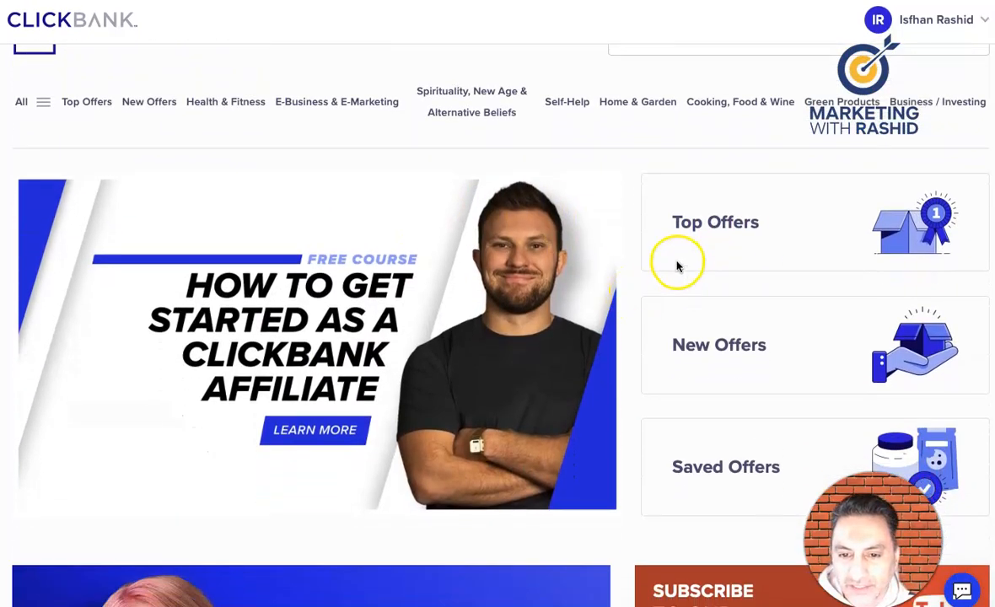
{"action": "left_click", "coordinate": [748, 231]}
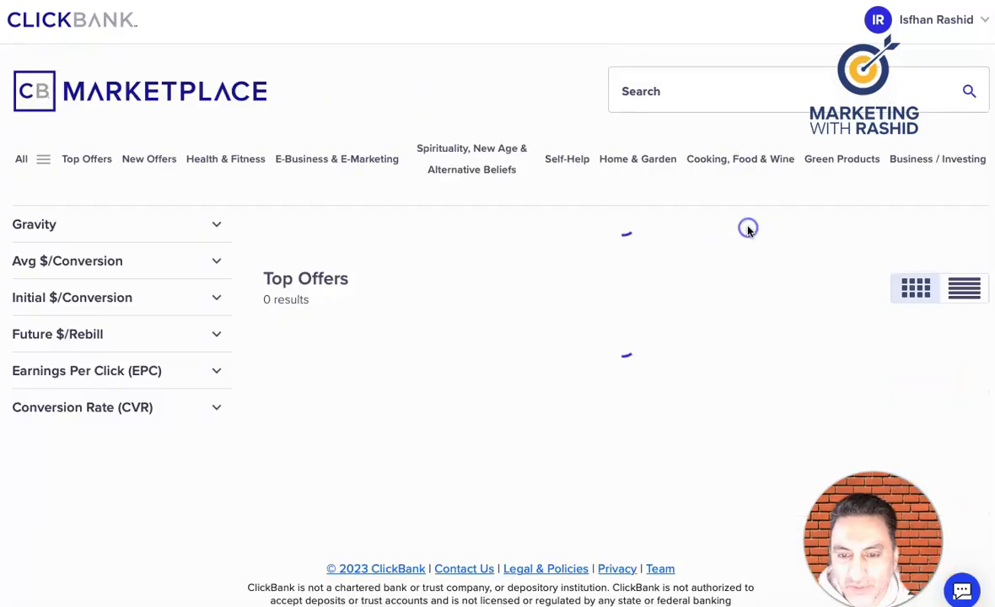
{"action": "scroll", "coordinate": [418, 276], "scroll_direction": "down", "scroll_amount": 1}
{"action": "scroll", "coordinate": [418, 277], "scroll_direction": "down", "scroll_amount": 2}
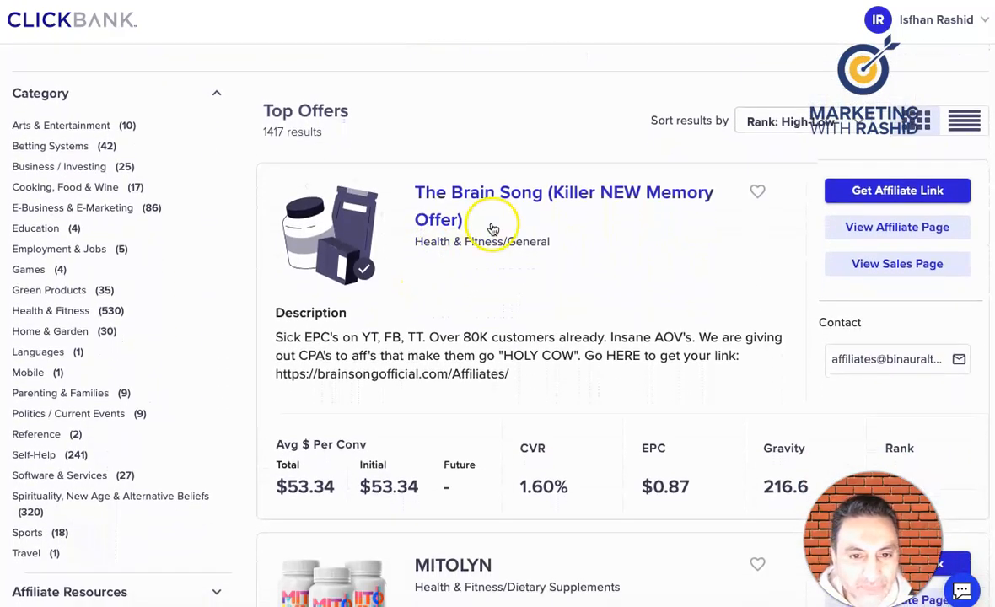
{"action": "scroll", "coordinate": [487, 258], "scroll_direction": "down", "scroll_amount": 3}
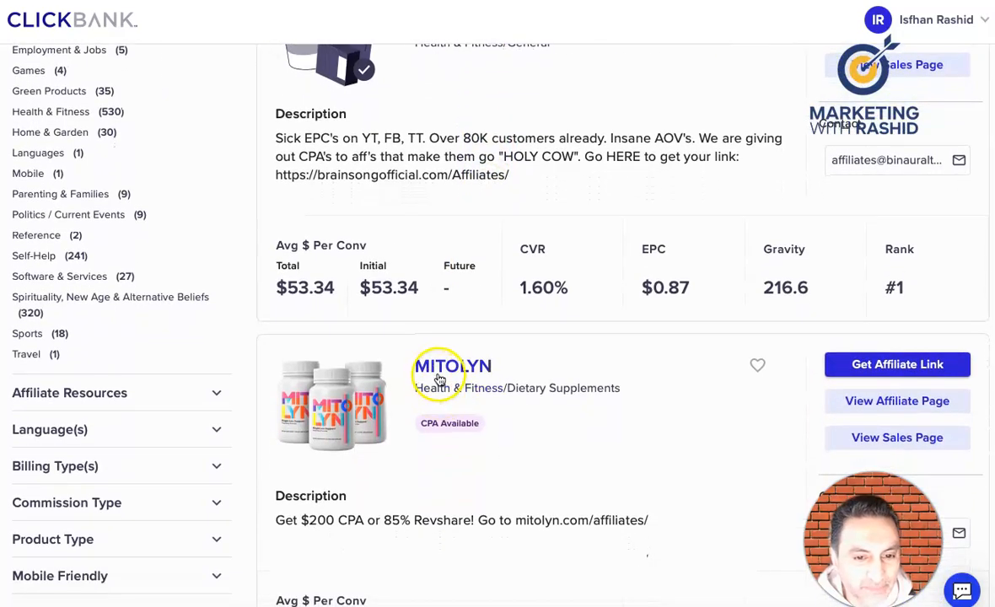
{"action": "scroll", "coordinate": [446, 383], "scroll_direction": "down", "scroll_amount": 2}
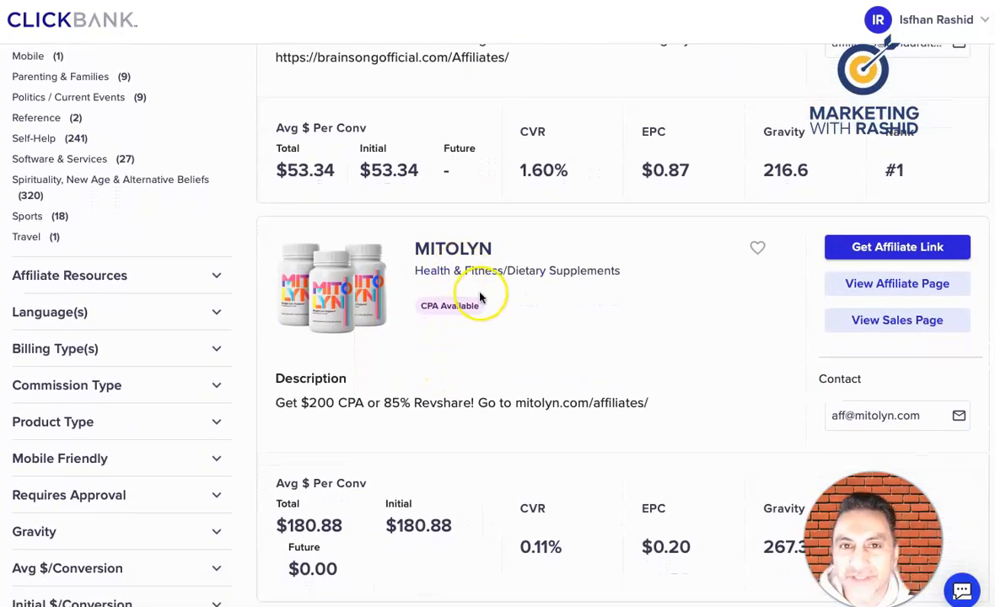
Step: Examine the MITOLYN offer's initial earnings per conversion and highlight its gravity score
{"action": "scroll", "coordinate": [480, 297], "scroll_direction": "down", "scroll_amount": 3}
{"action": "scroll", "coordinate": [479, 297], "scroll_direction": "up", "scroll_amount": 1}
{"action": "scroll", "coordinate": [479, 296], "scroll_direction": "down", "scroll_amount": 1}
{"action": "scroll", "coordinate": [482, 295], "scroll_direction": "up", "scroll_amount": 1}
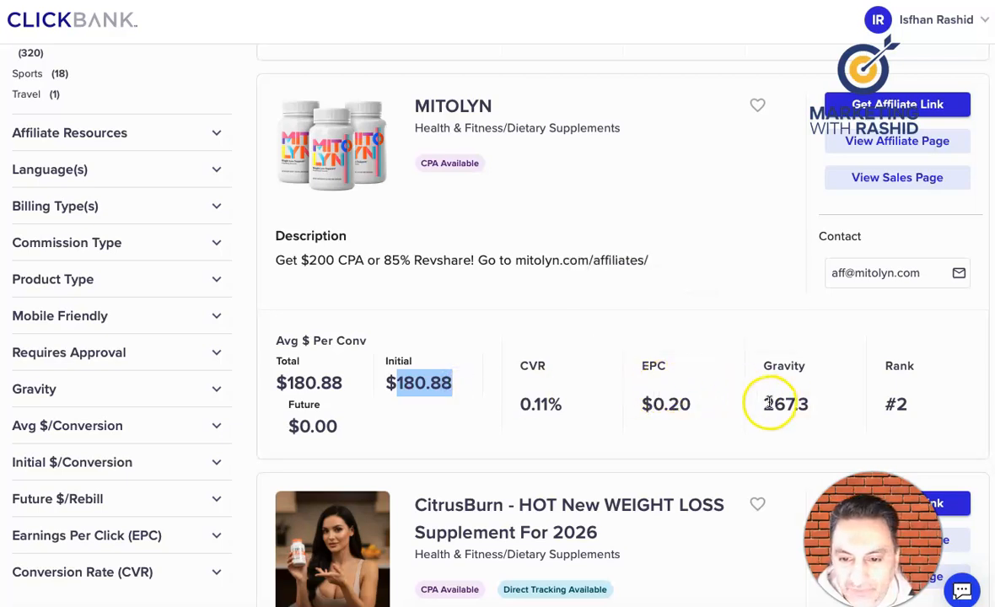
{"action": "left_click_drag", "start_coordinate": [764, 403], "coordinate": [792, 404]}
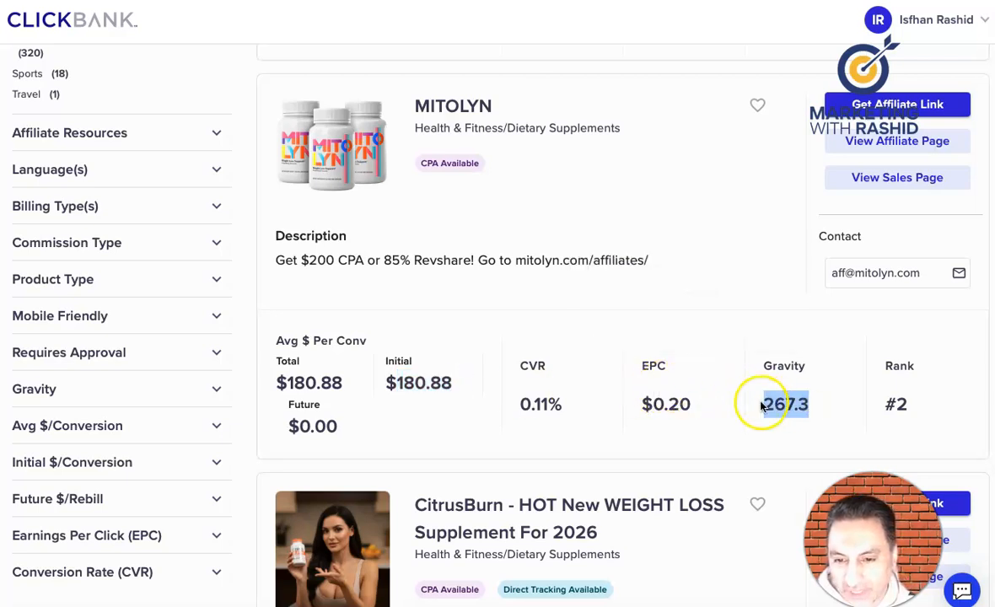
{"action": "scroll", "coordinate": [741, 395], "scroll_direction": "up", "scroll_amount": 1}
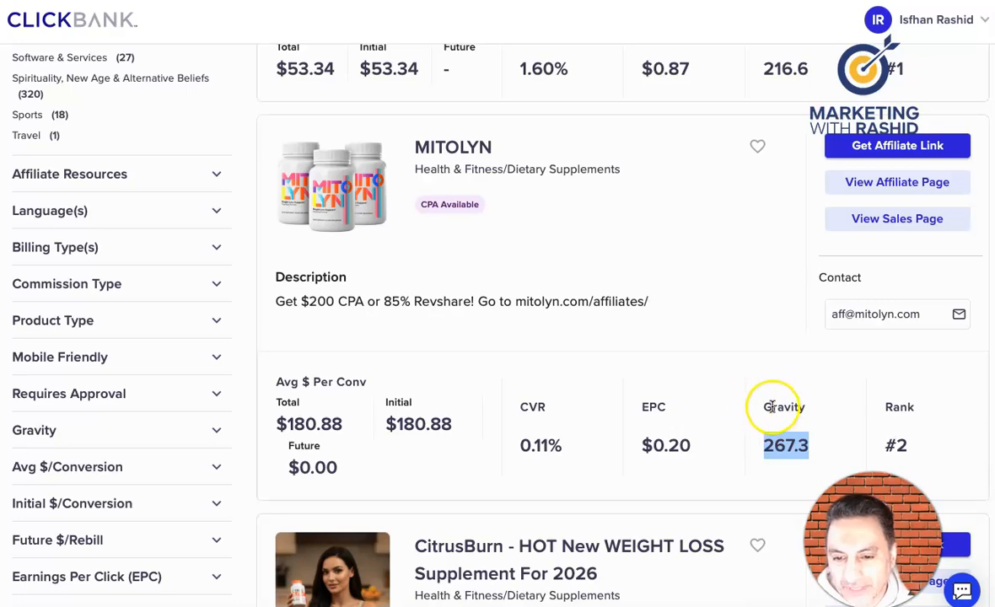
{"action": "scroll", "coordinate": [732, 433], "scroll_direction": "down", "scroll_amount": 2}
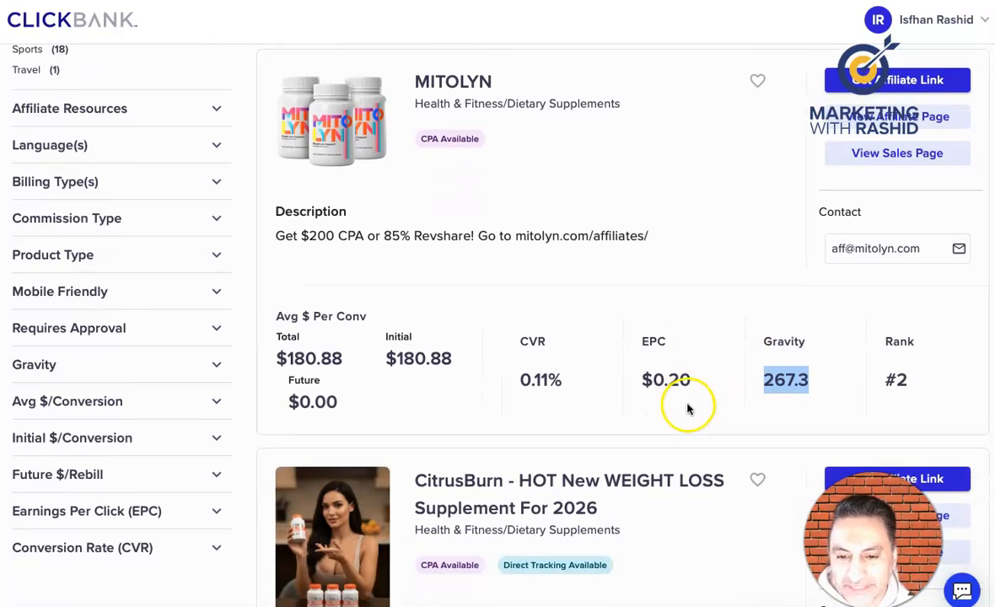
Step: Browse the top offers ranked below MITOLYN and return to the start of the listing
{"action": "scroll", "coordinate": [673, 368], "scroll_direction": "up", "scroll_amount": 2}
{"action": "scroll", "coordinate": [630, 355], "scroll_direction": "down", "scroll_amount": 3}
{"action": "scroll", "coordinate": [629, 358], "scroll_direction": "down", "scroll_amount": 9}
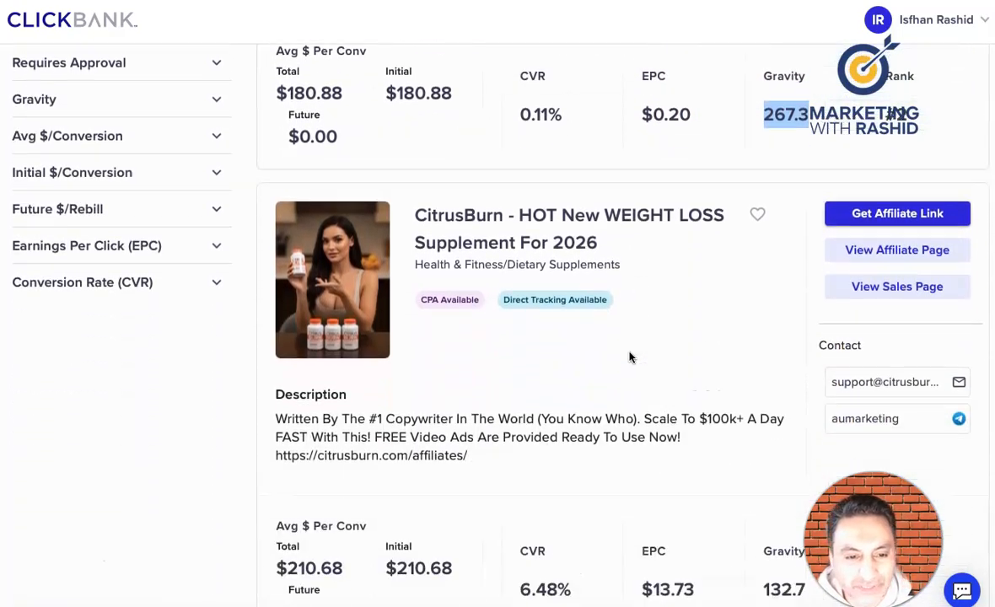
{"action": "scroll", "coordinate": [631, 358], "scroll_direction": "down", "scroll_amount": 6}
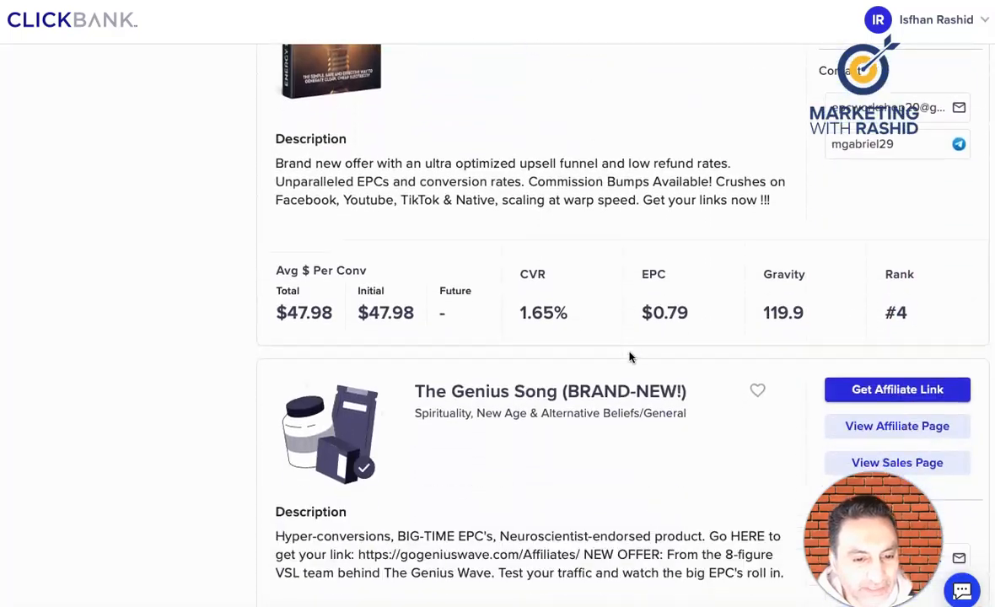
{"action": "scroll", "coordinate": [631, 358], "scroll_direction": "up", "scroll_amount": 13}
{"action": "scroll", "coordinate": [632, 355], "scroll_direction": "up", "scroll_amount": 10}
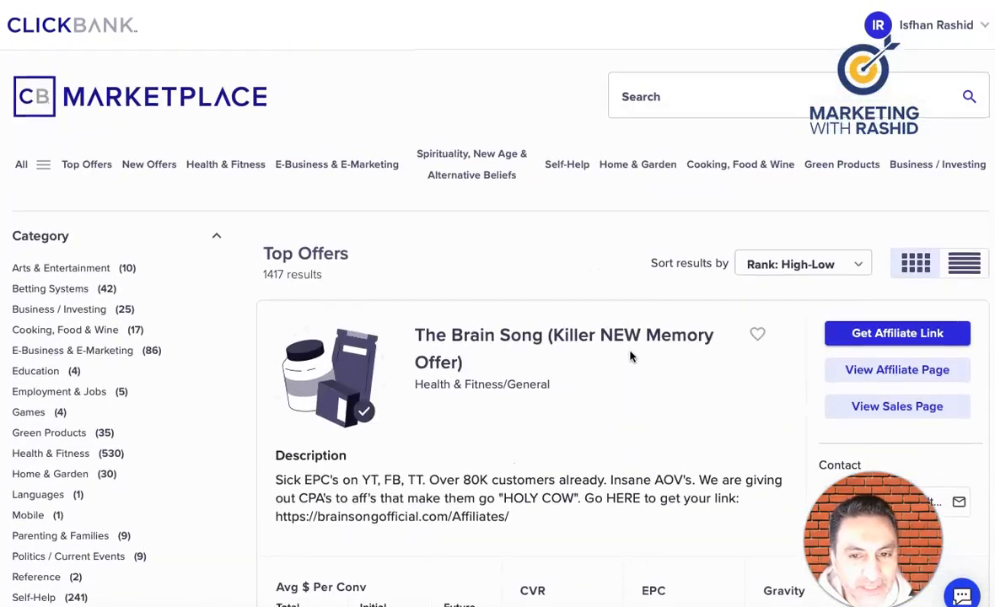
Step: Review the category list and narrow the top offers to E-Business & E-Marketing
{"action": "scroll", "coordinate": [69, 290], "scroll_direction": "down", "scroll_amount": 1}
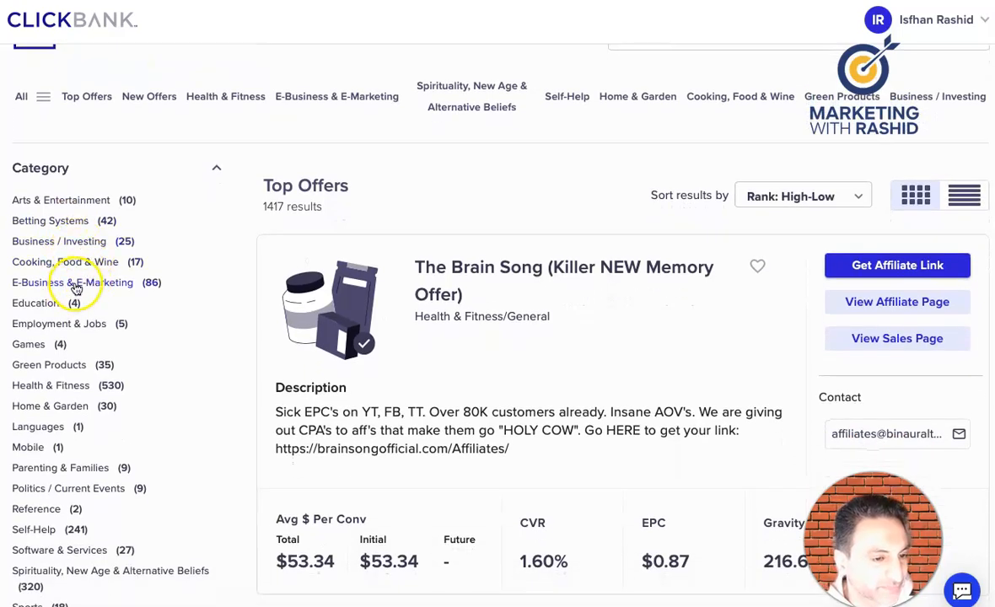
{"action": "scroll", "coordinate": [82, 314], "scroll_direction": "down", "scroll_amount": 4}
{"action": "scroll", "coordinate": [83, 315], "scroll_direction": "up", "scroll_amount": 3}
{"action": "scroll", "coordinate": [83, 316], "scroll_direction": "up", "scroll_amount": 2}
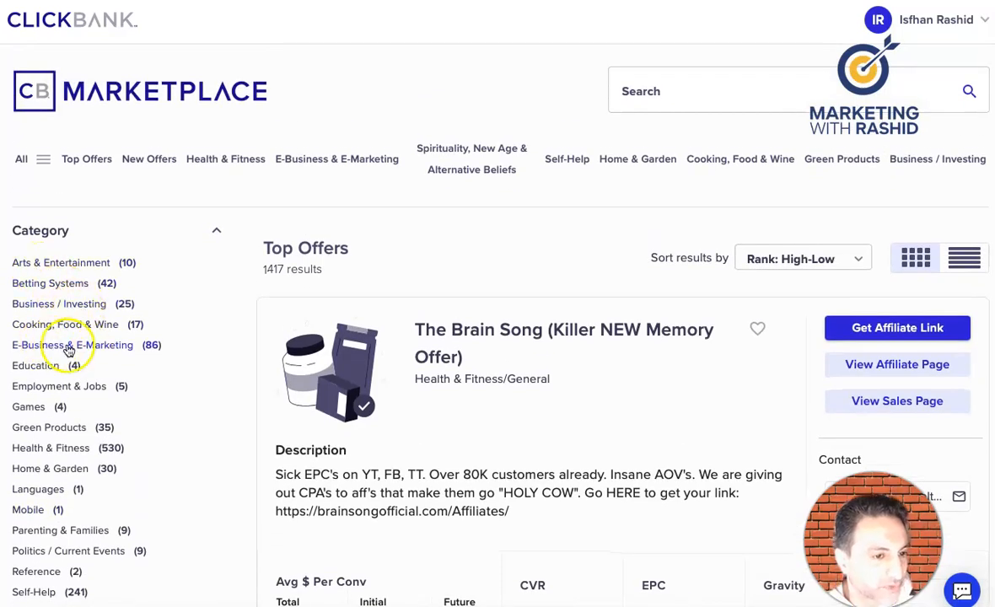
{"action": "left_click", "coordinate": [101, 346]}
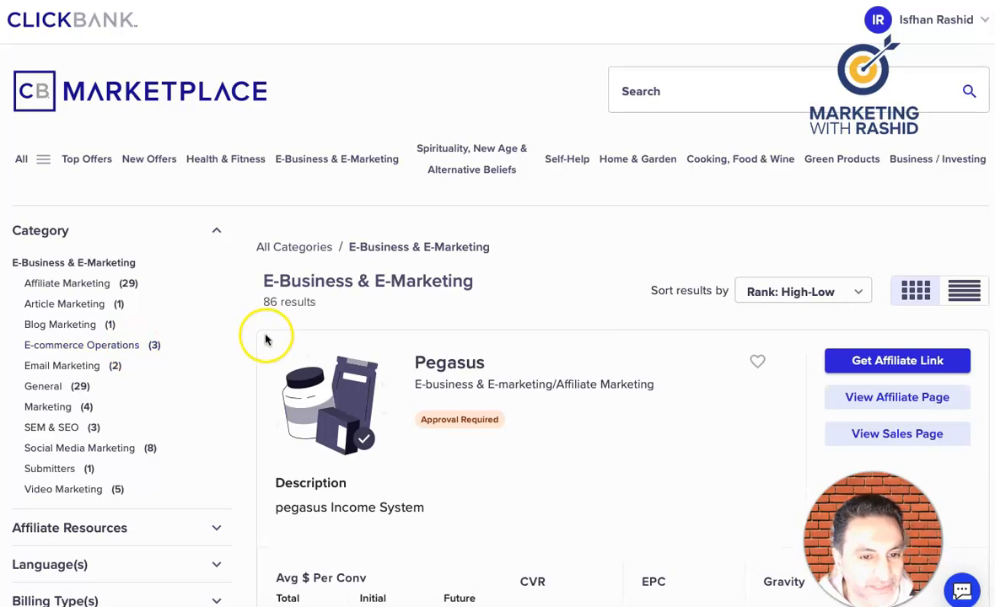
Step: Examine the Pegasus offer, highlighting its initial earnings per conversion and its gravity score
{"action": "scroll", "coordinate": [287, 337], "scroll_direction": "down", "scroll_amount": 1}
{"action": "scroll", "coordinate": [310, 338], "scroll_direction": "down", "scroll_amount": 1}
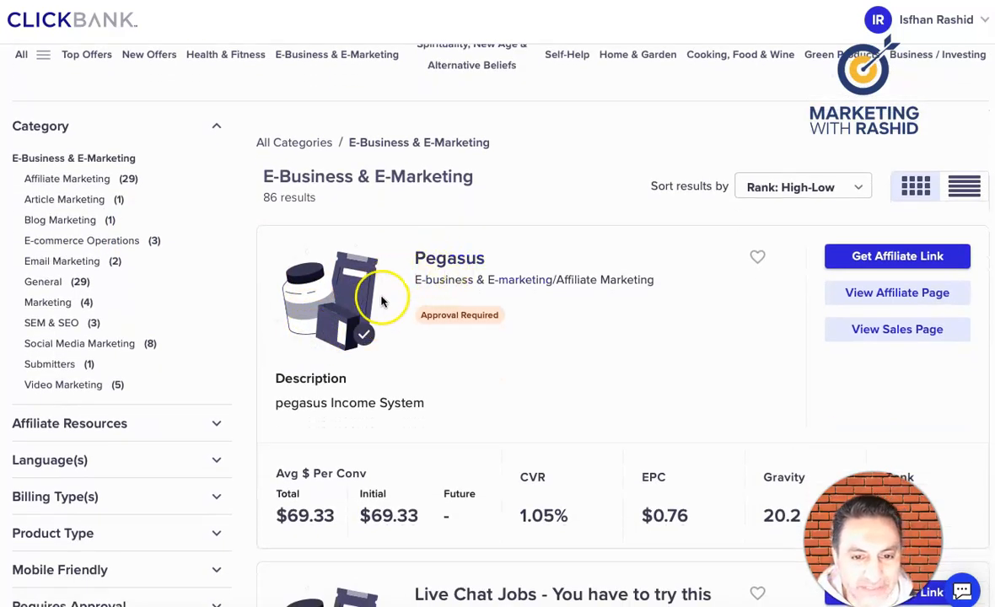
{"action": "scroll", "coordinate": [382, 329], "scroll_direction": "down", "scroll_amount": 3}
{"action": "left_click_drag", "start_coordinate": [372, 372], "coordinate": [419, 373]}
{"action": "scroll", "coordinate": [419, 373], "scroll_direction": "down", "scroll_amount": 2}
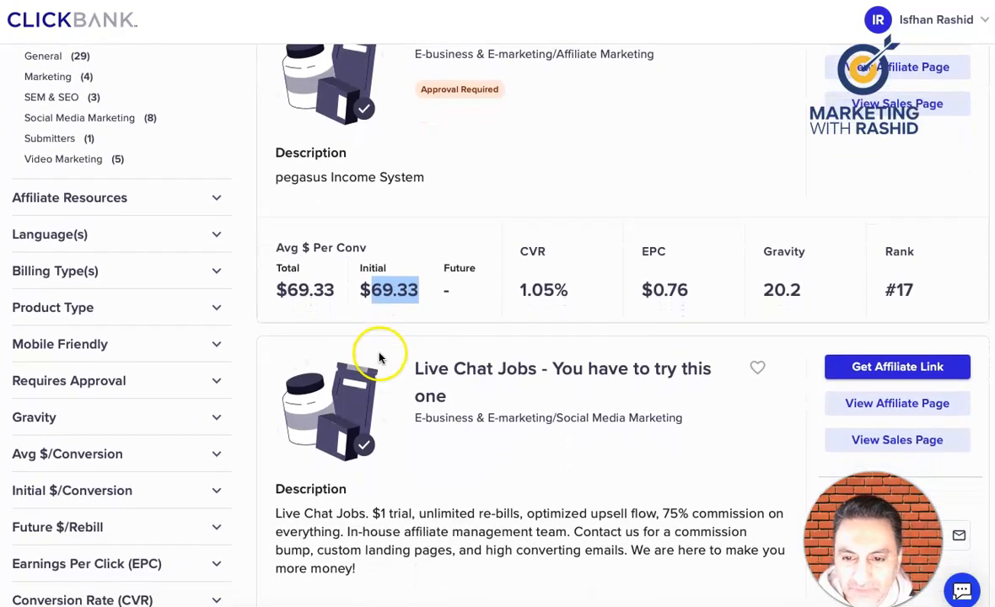
{"action": "scroll", "coordinate": [380, 358], "scroll_direction": "down", "scroll_amount": 1}
{"action": "left_click_drag", "start_coordinate": [762, 249], "coordinate": [827, 251]}
{"action": "scroll", "coordinate": [568, 274], "scroll_direction": "down", "scroll_amount": 3}
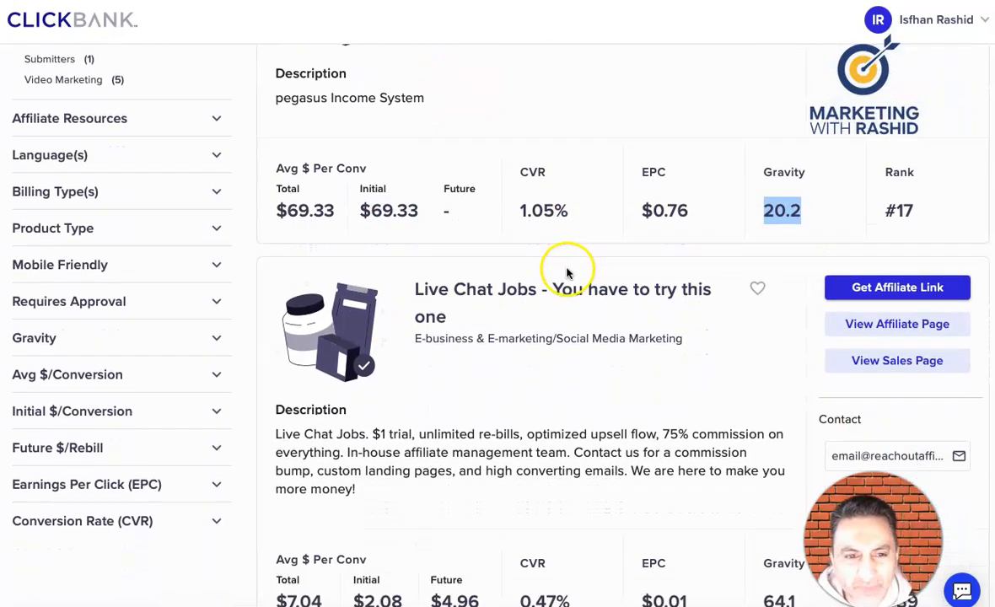
Step: Find the InstaDoodle offer among the E-Business & E-Marketing results and highlight its gravity score
{"action": "scroll", "coordinate": [568, 275], "scroll_direction": "down", "scroll_amount": 9}
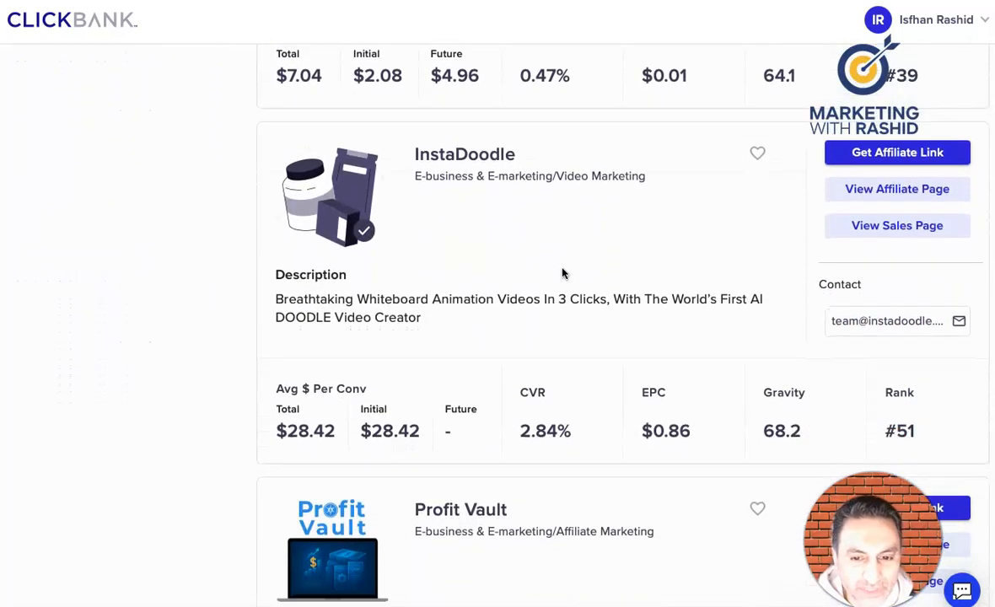
{"action": "left_click_drag", "start_coordinate": [753, 431], "coordinate": [806, 432]}
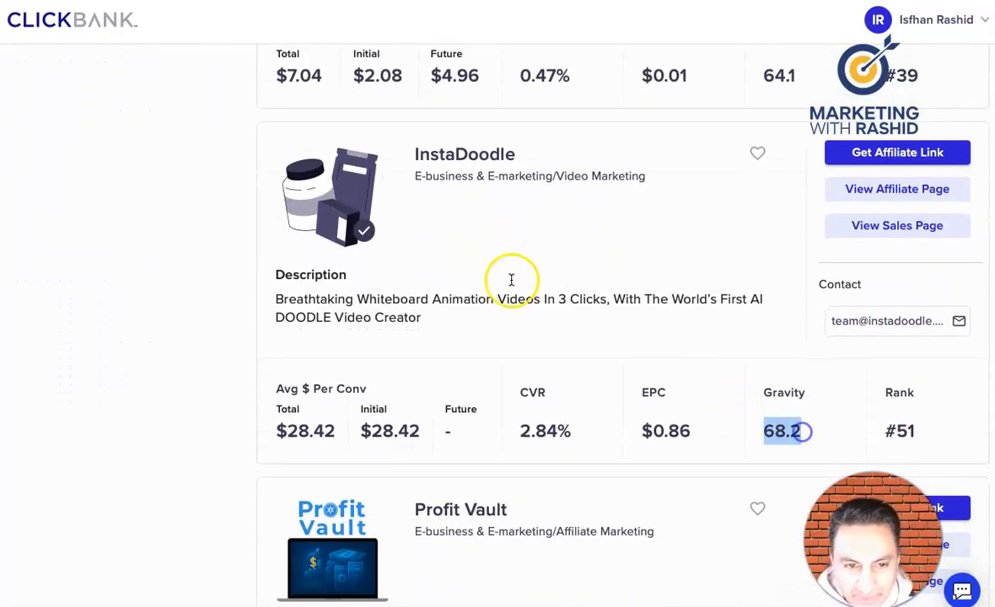
{"action": "scroll", "coordinate": [445, 187], "scroll_direction": "down", "scroll_amount": 1}
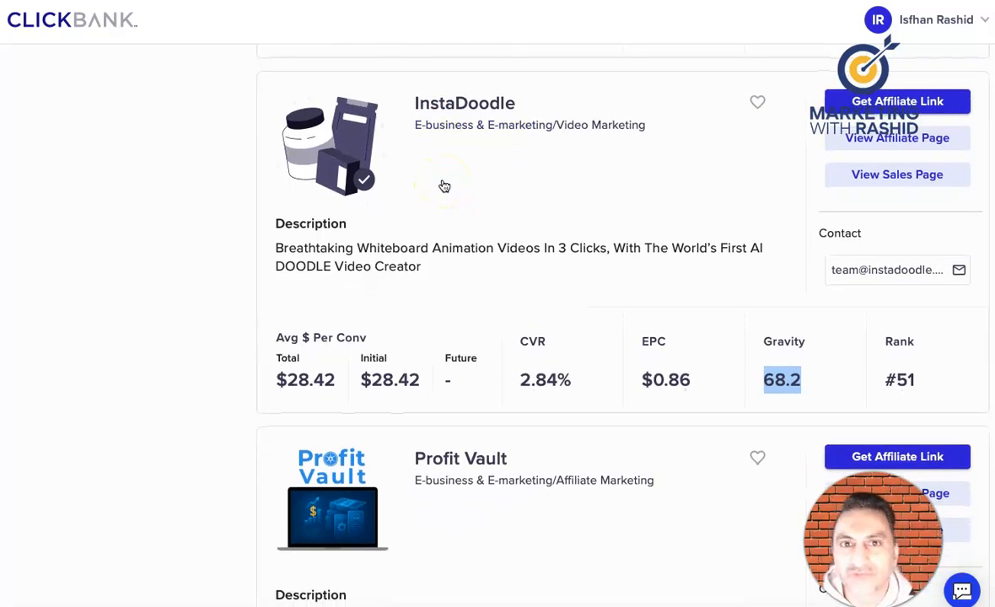
{"action": "scroll", "coordinate": [440, 184], "scroll_direction": "down", "scroll_amount": 1}
{"action": "scroll", "coordinate": [426, 202], "scroll_direction": "up", "scroll_amount": 3}
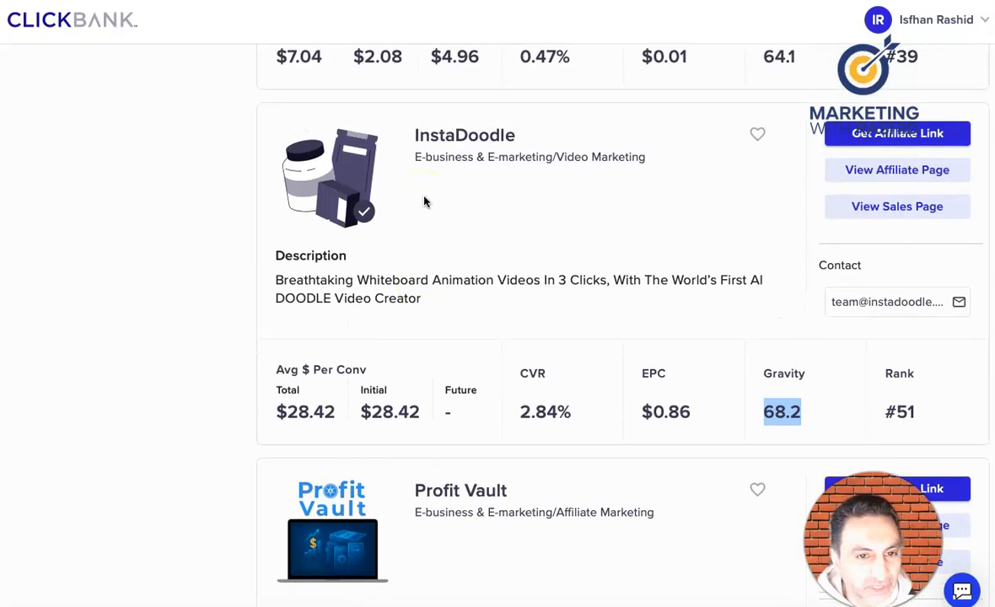
{"action": "scroll", "coordinate": [590, 263], "scroll_direction": "up", "scroll_amount": 1}
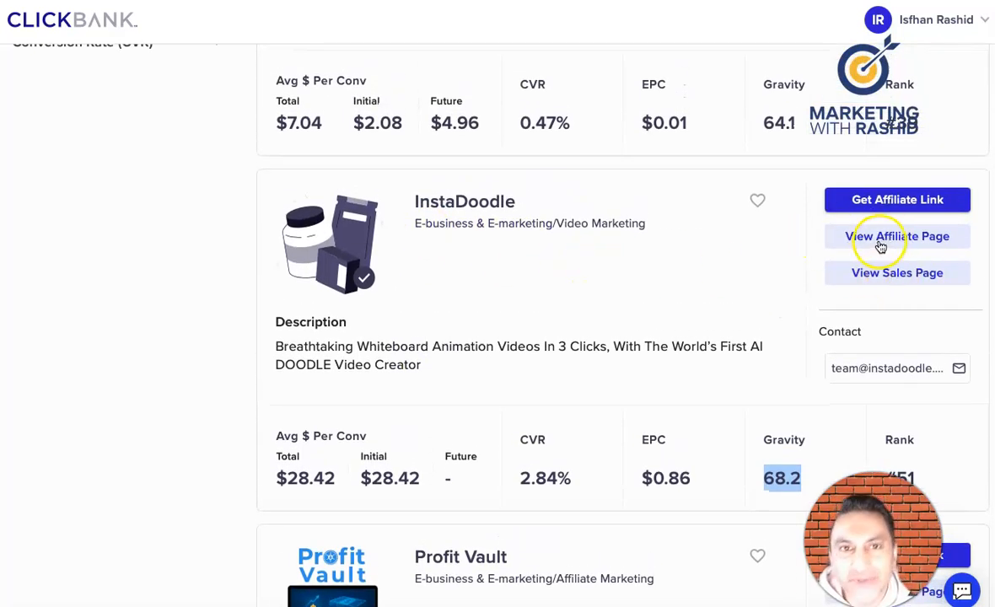
Step: Open InstaDoodle's affiliate page and view its product overview down to the ClickBank affiliate link section
{"action": "left_click", "coordinate": [907, 244]}
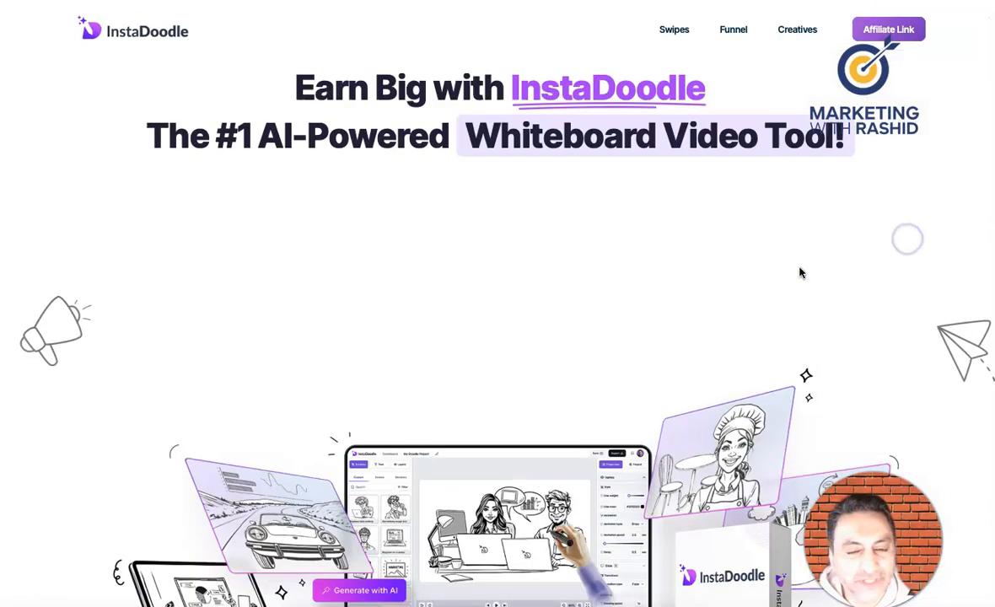
{"action": "scroll", "coordinate": [688, 278], "scroll_direction": "down", "scroll_amount": 3}
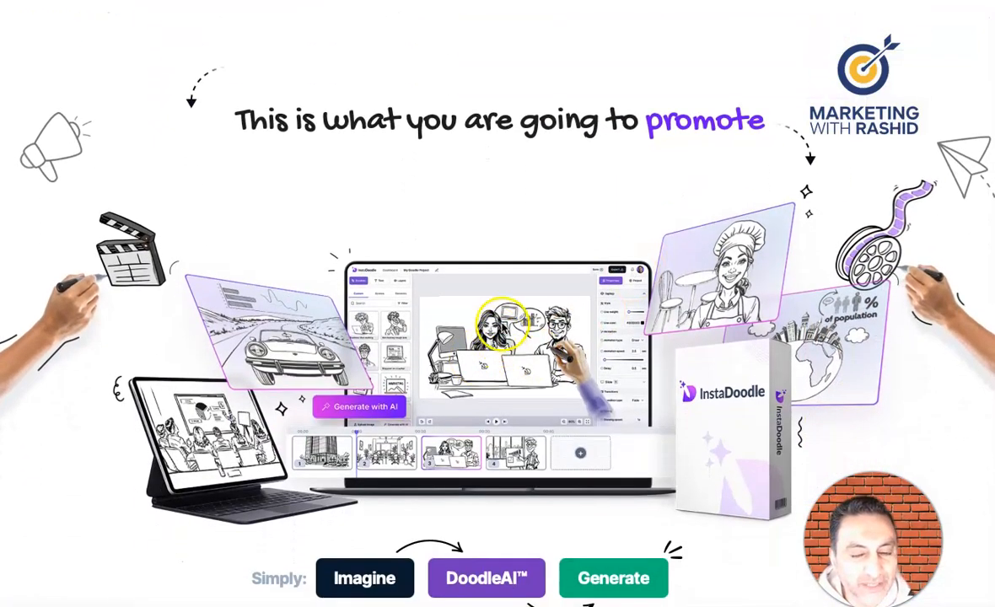
{"action": "scroll", "coordinate": [498, 320], "scroll_direction": "down", "scroll_amount": 1}
{"action": "scroll", "coordinate": [520, 286], "scroll_direction": "down", "scroll_amount": 2}
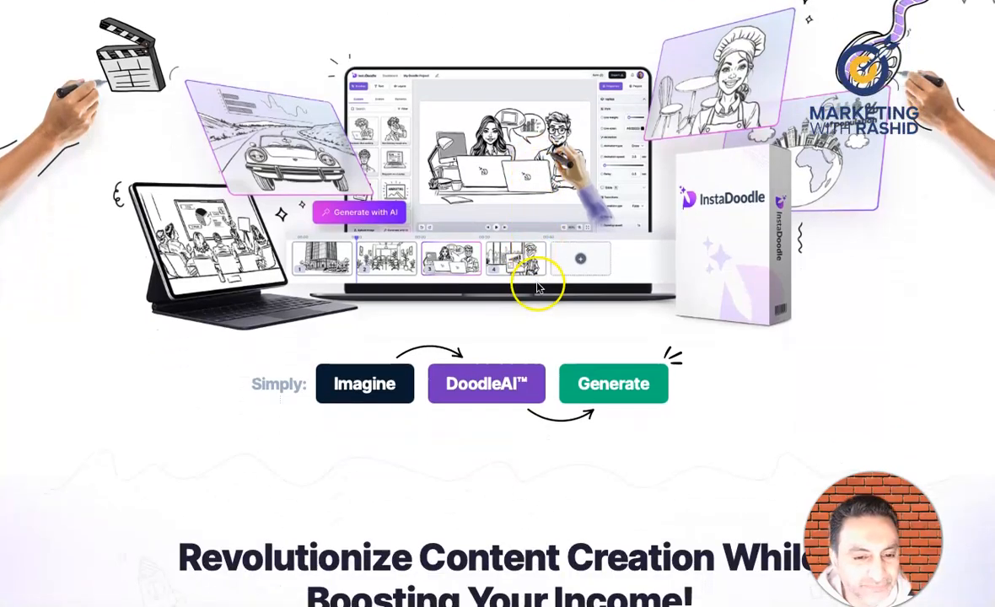
{"action": "scroll", "coordinate": [501, 289], "scroll_direction": "up", "scroll_amount": 2}
{"action": "scroll", "coordinate": [500, 288], "scroll_direction": "down", "scroll_amount": 10}
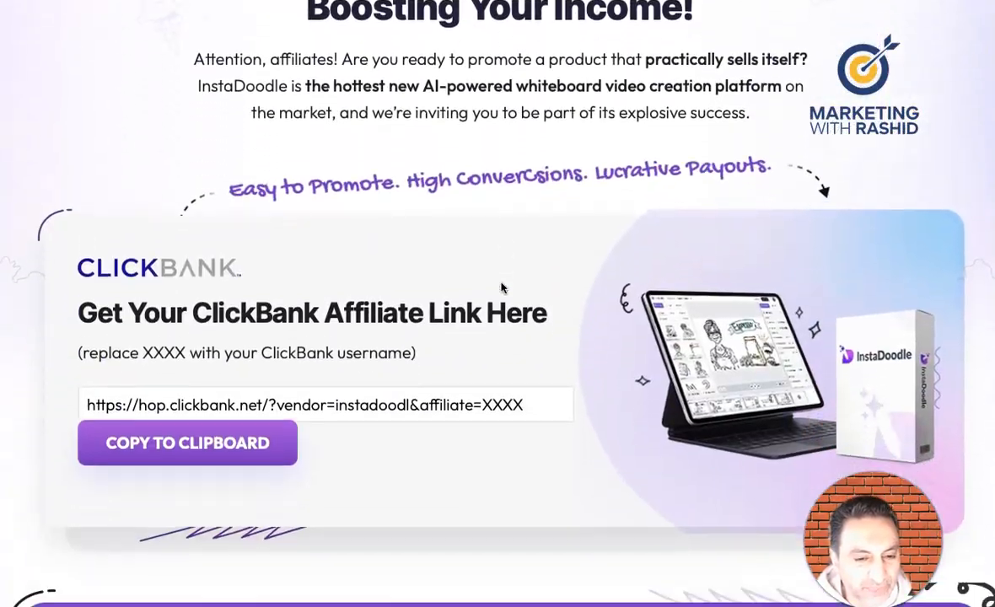
Step: Highlight the XXXX username placeholder in the InstaDoodle ClickBank affiliate link
{"action": "scroll", "coordinate": [501, 288], "scroll_direction": "down", "scroll_amount": 3}
{"action": "left_click", "coordinate": [259, 265]}
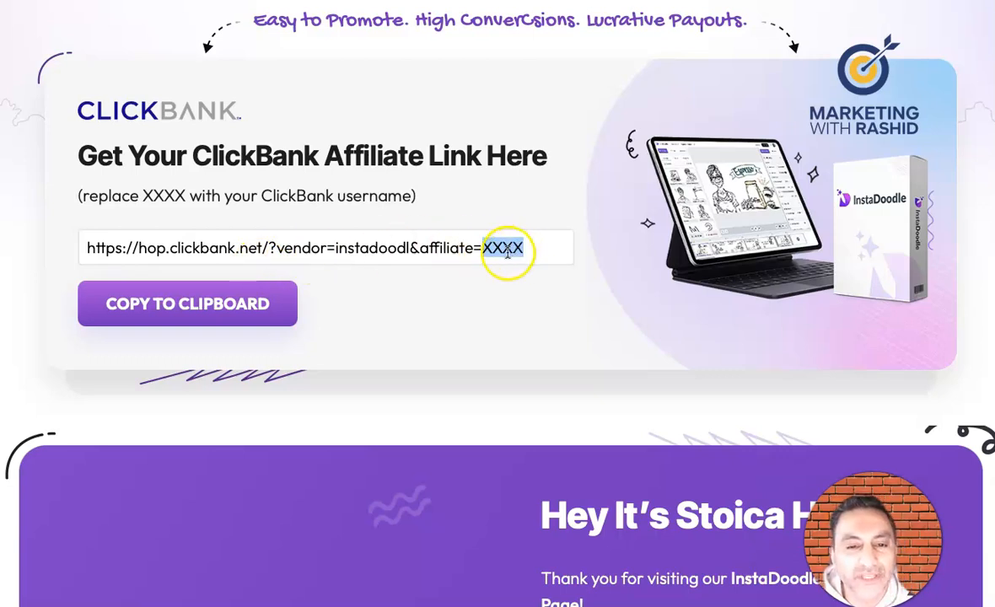
{"action": "scroll", "coordinate": [493, 262], "scroll_direction": "up", "scroll_amount": 4}
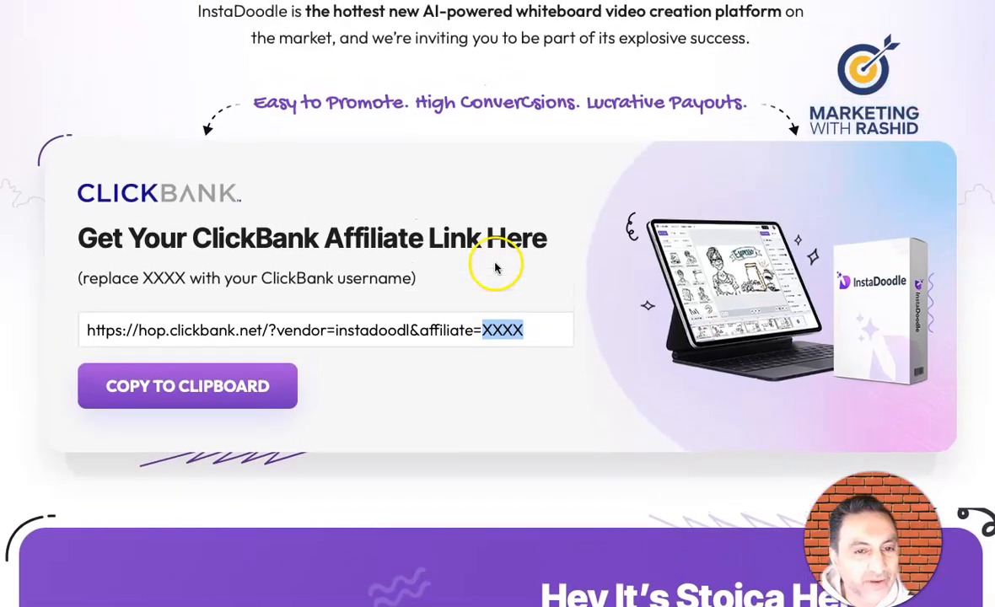
Step: Examine the InstaDoodle affiliate page around the ClickBank affiliate link section, the partner introduction and the product preview
{"action": "scroll", "coordinate": [496, 267], "scroll_direction": "down", "scroll_amount": 4}
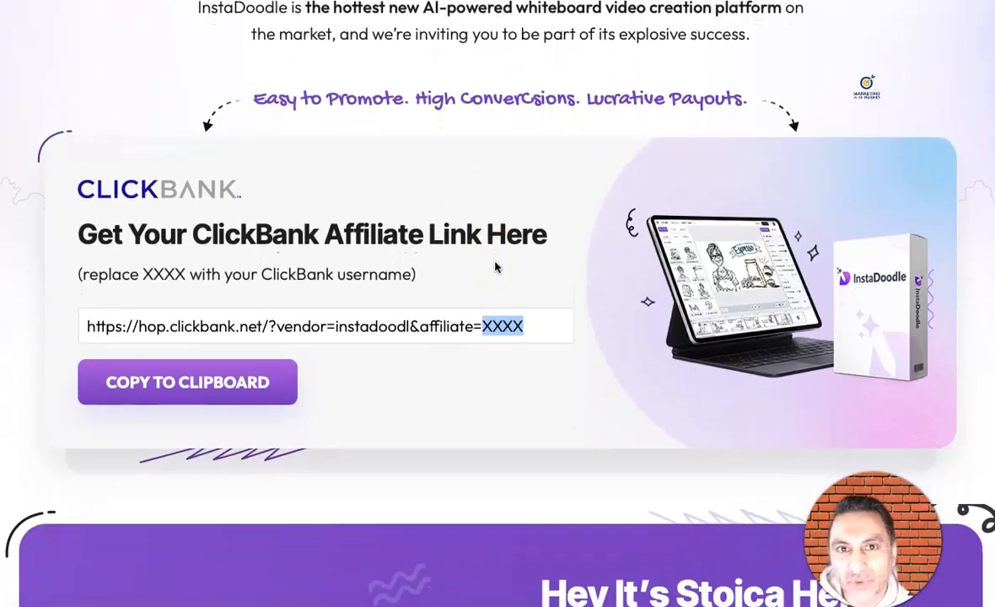
{"action": "scroll", "coordinate": [495, 265], "scroll_direction": "down", "scroll_amount": 8}
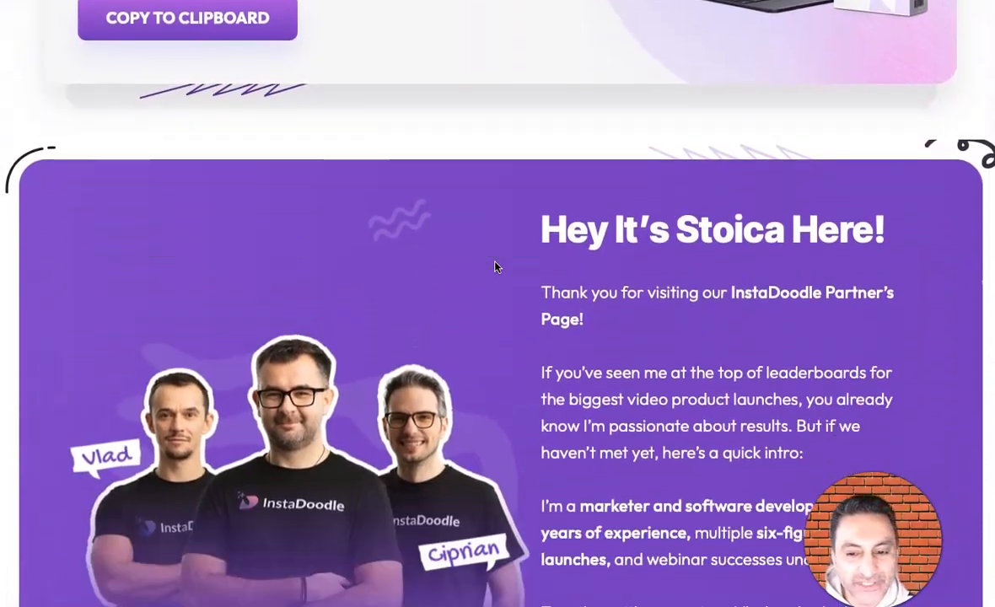
{"action": "scroll", "coordinate": [498, 264], "scroll_direction": "up", "scroll_amount": 6}
{"action": "scroll", "coordinate": [498, 264], "scroll_direction": "up", "scroll_amount": 8}
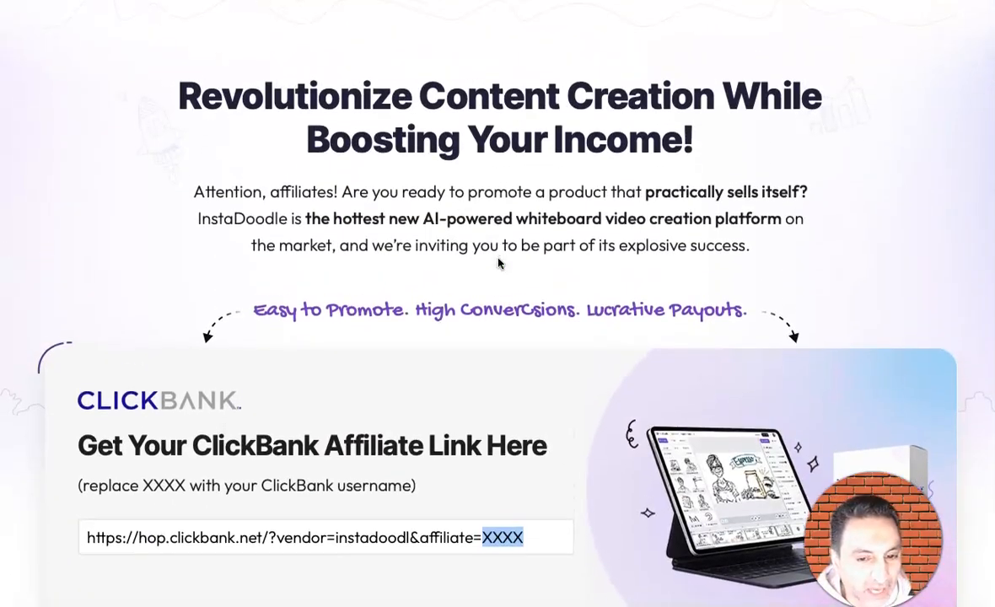
{"action": "scroll", "coordinate": [498, 264], "scroll_direction": "up", "scroll_amount": 3}
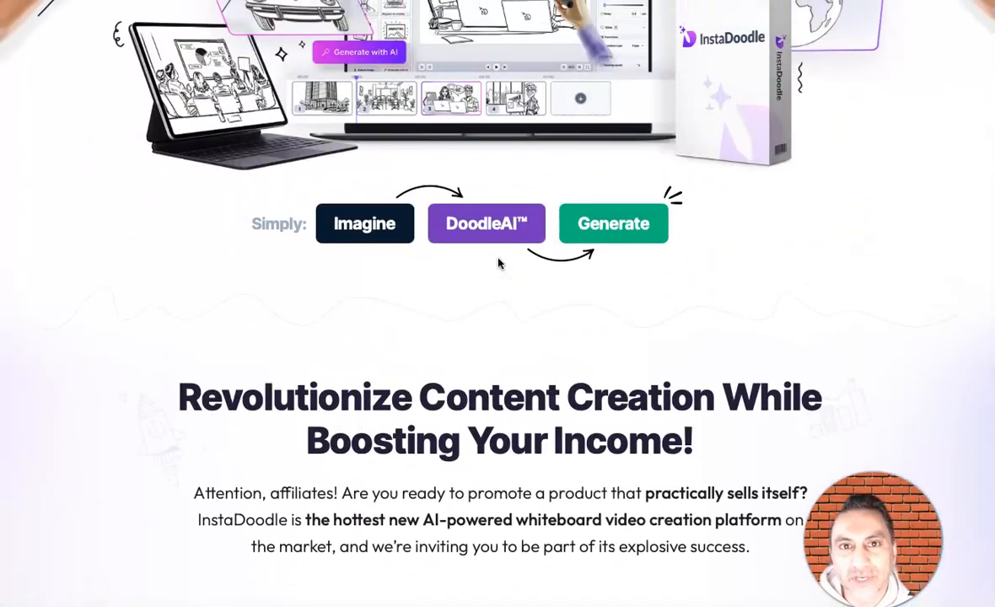
{"action": "scroll", "coordinate": [497, 264], "scroll_direction": "down", "scroll_amount": 3}
{"action": "scroll", "coordinate": [497, 264], "scroll_direction": "down", "scroll_amount": 5}
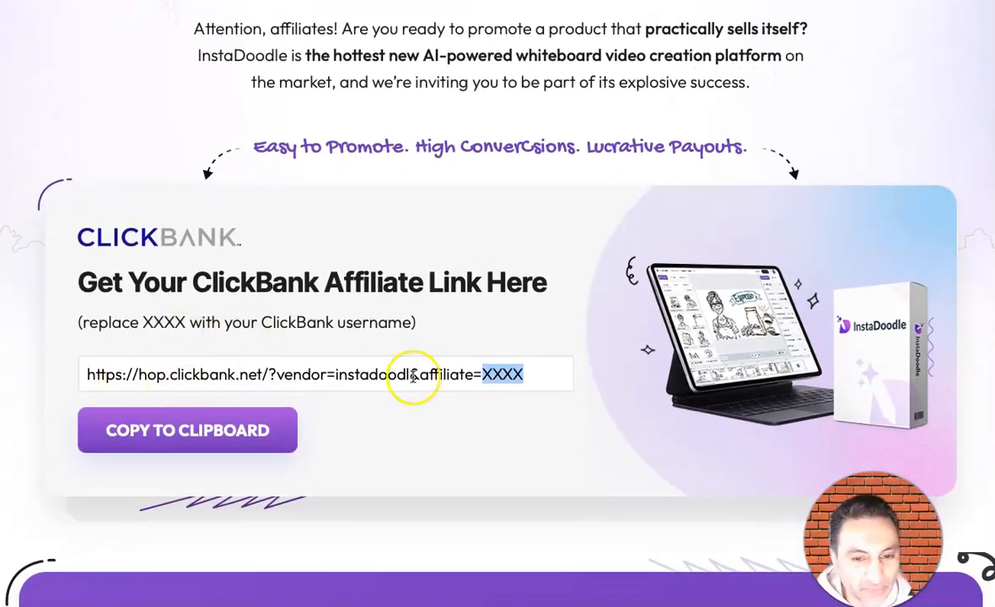
{"action": "scroll", "coordinate": [426, 373], "scroll_direction": "up", "scroll_amount": 2}
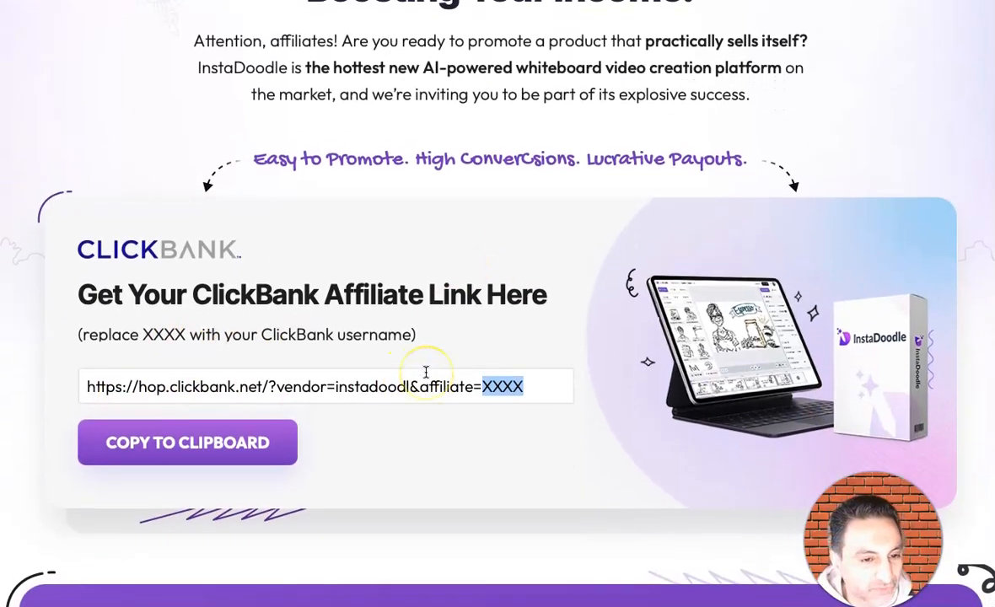
{"action": "scroll", "coordinate": [426, 374], "scroll_direction": "down", "scroll_amount": 3}
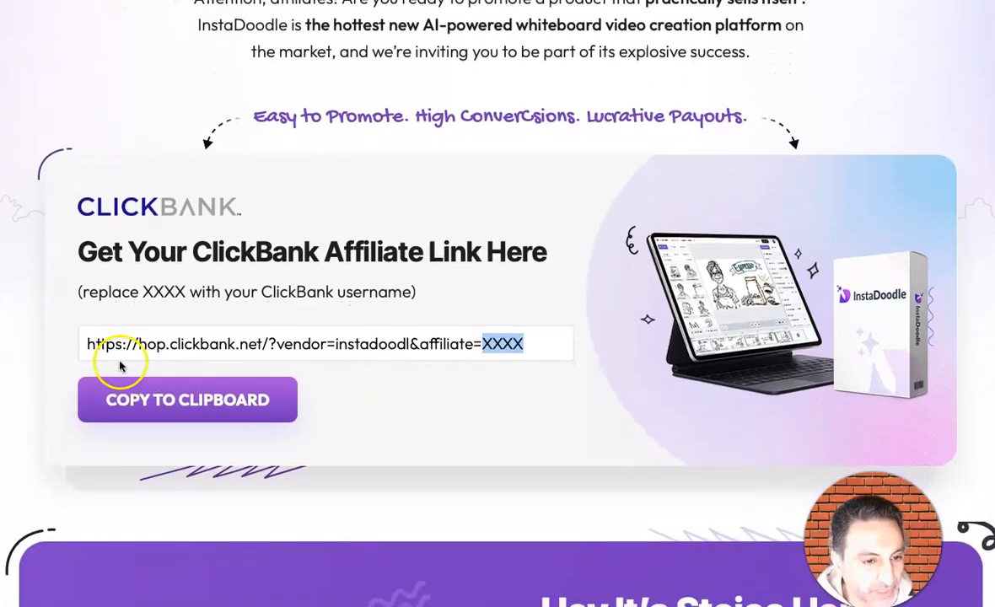
{"action": "scroll", "coordinate": [300, 337], "scroll_direction": "up", "scroll_amount": 12}
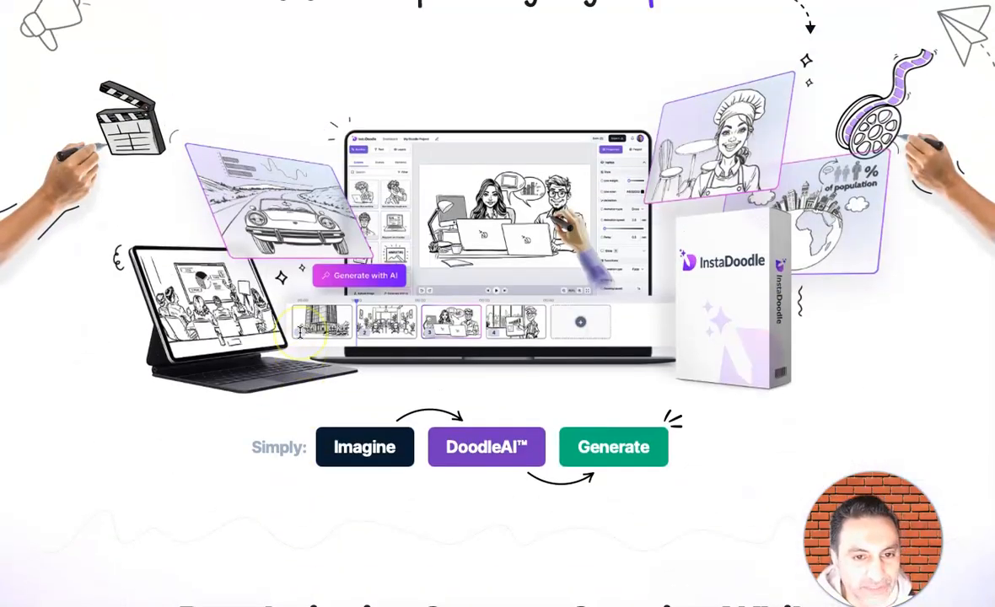
{"action": "scroll", "coordinate": [300, 337], "scroll_direction": "down", "scroll_amount": 3}
{"action": "scroll", "coordinate": [302, 340], "scroll_direction": "up", "scroll_amount": 3}
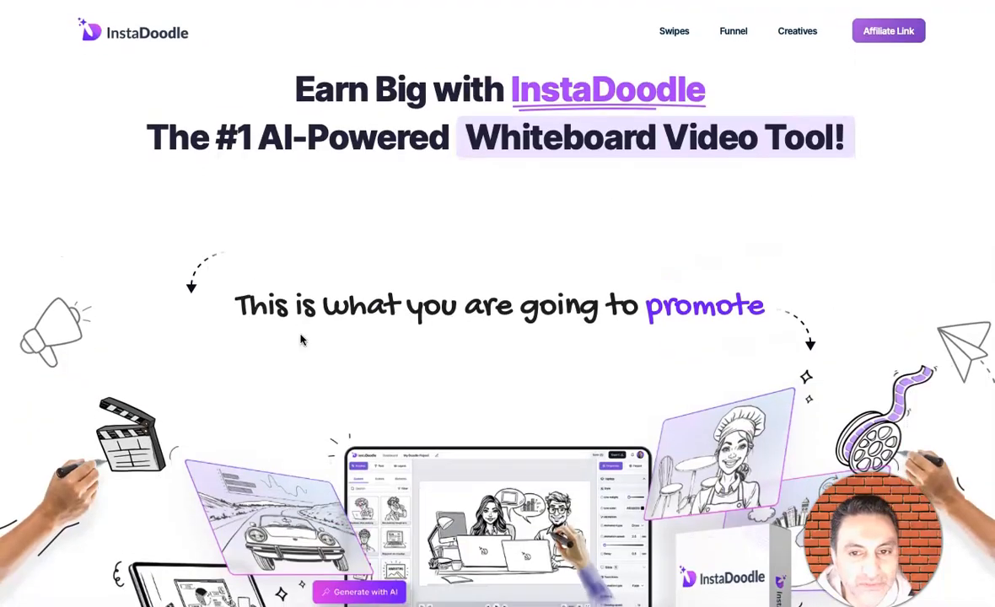
Step: Copy the InstaDoodle ClickBank affiliate link and paste it into a blank TextEdit document
{"action": "left_click", "coordinate": [888, 31]}
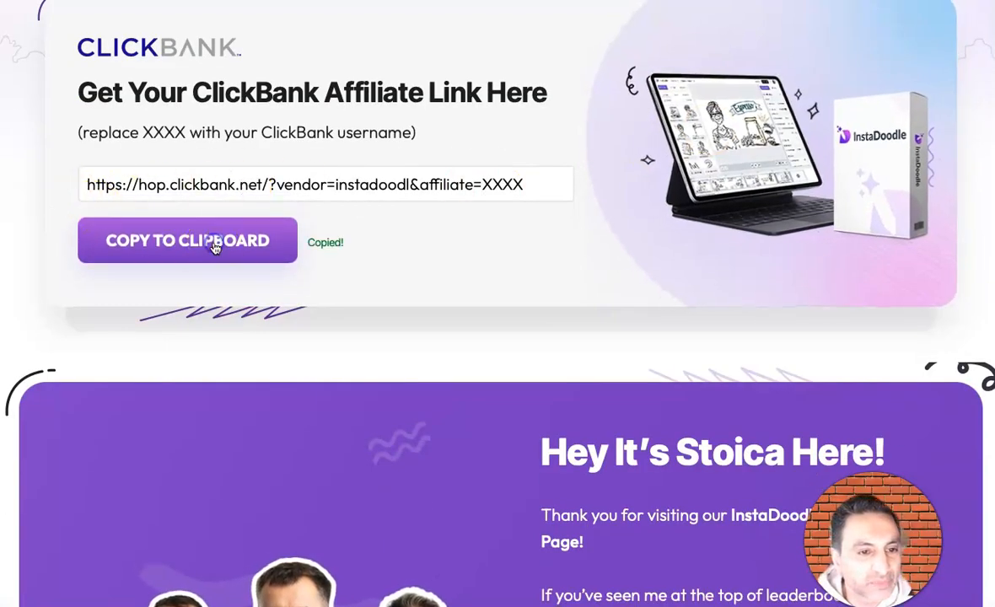
{"action": "left_click", "coordinate": [980, 604]}
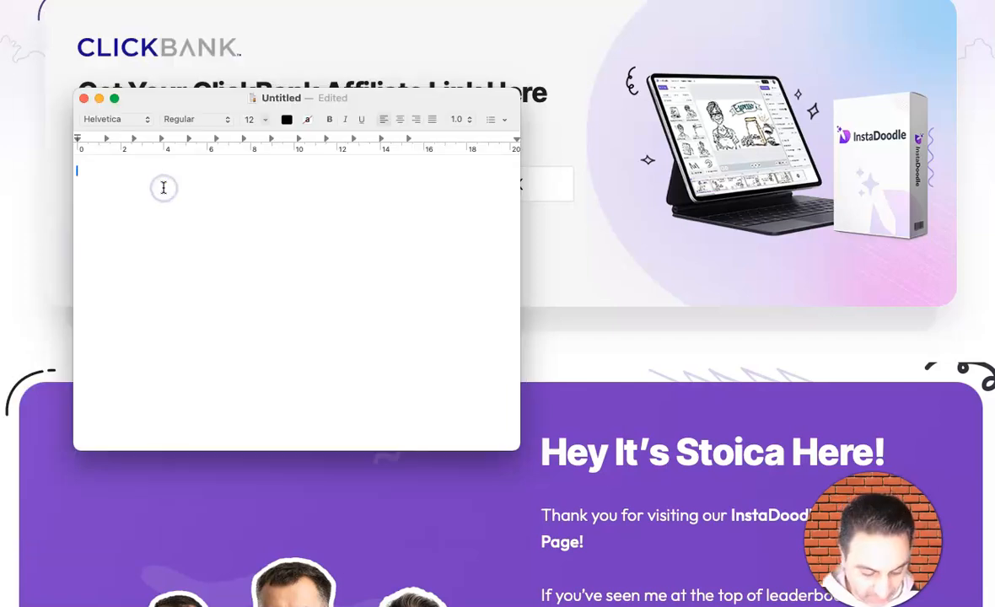
{"action": "type", "text": "https://hop.clickbank.net/?vendor=instadoodl&affiliate=XXXX"}
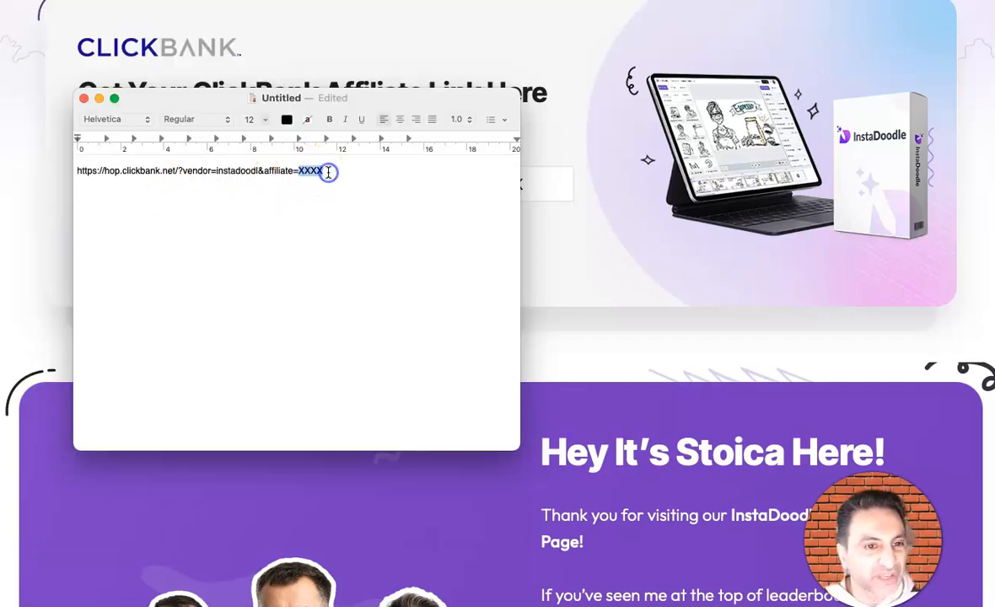
Step: Set the pasted affiliate link's font size to 18 and highlight its XXXX username placeholder
{"action": "left_click_drag", "start_coordinate": [326, 172], "coordinate": [153, 171]}
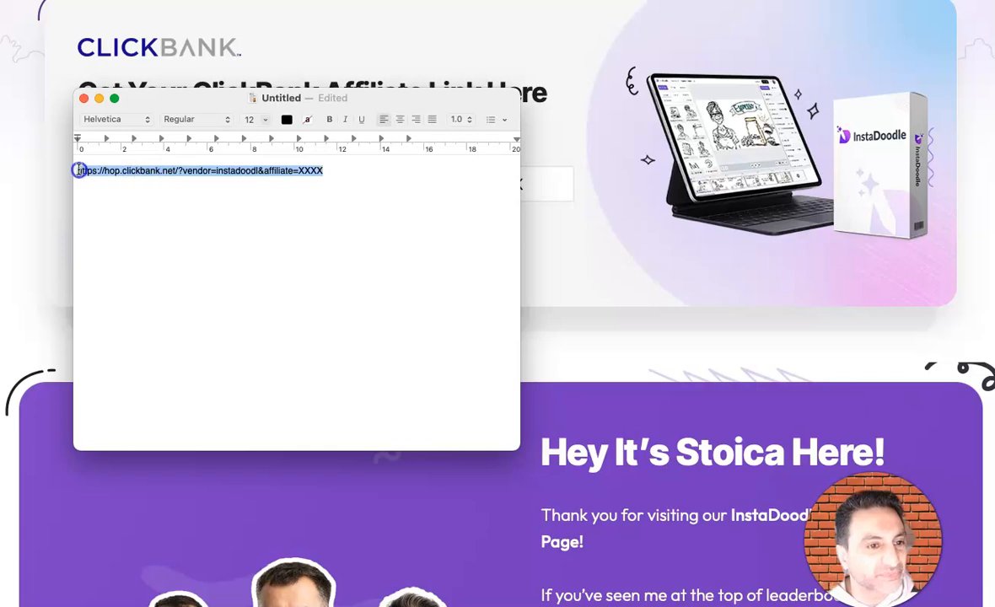
{"action": "left_click", "coordinate": [266, 120]}
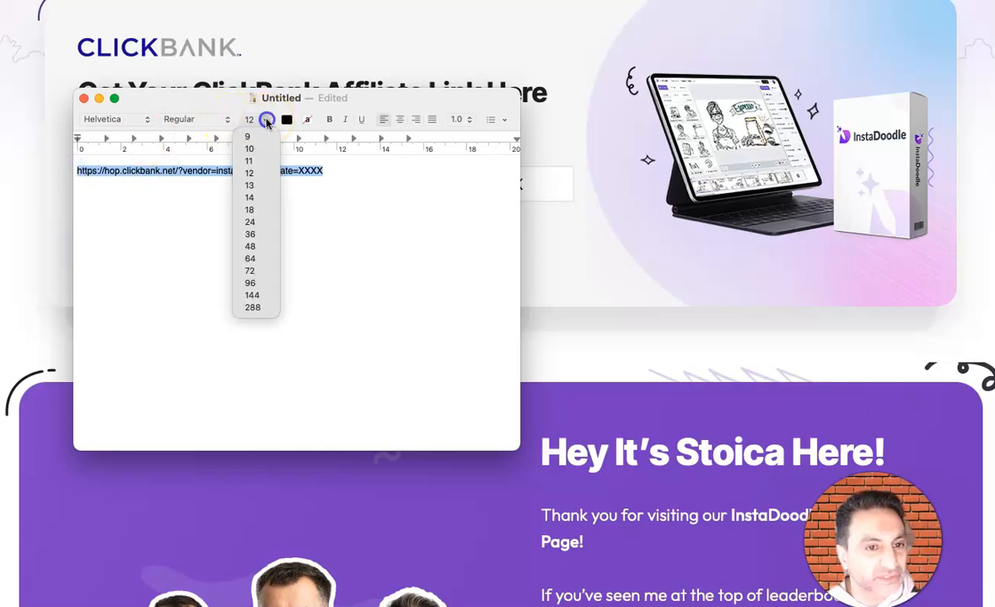
{"action": "left_click", "coordinate": [257, 209]}
{"action": "left_click", "coordinate": [409, 188]}
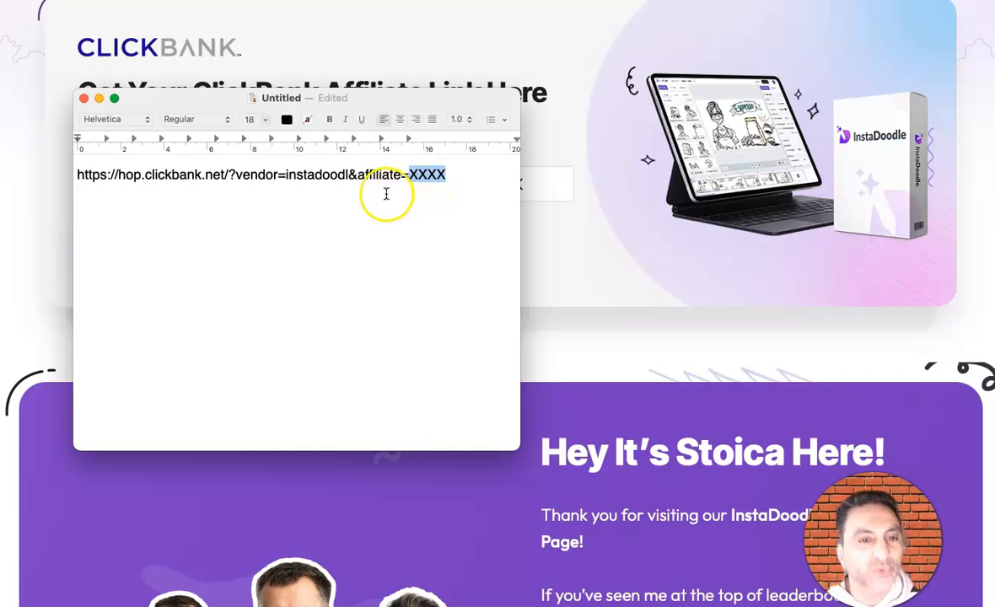
Step: Move the TextEdit document aside, keeping it open, and return to the InstaDoodle affiliate page
{"action": "left_click_drag", "start_coordinate": [132, 105], "coordinate": [85, 107]}
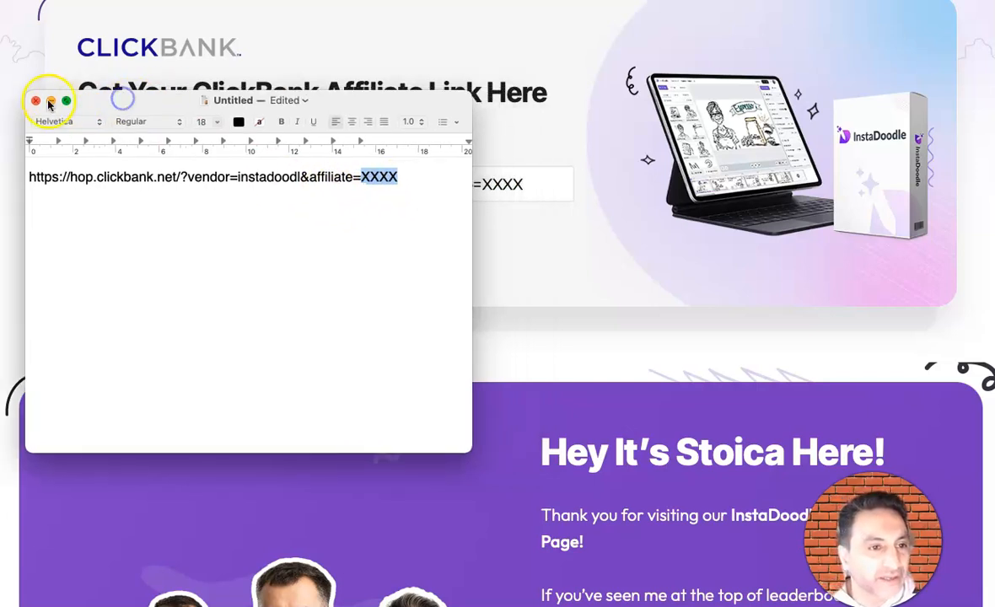
{"action": "left_click", "coordinate": [38, 102]}
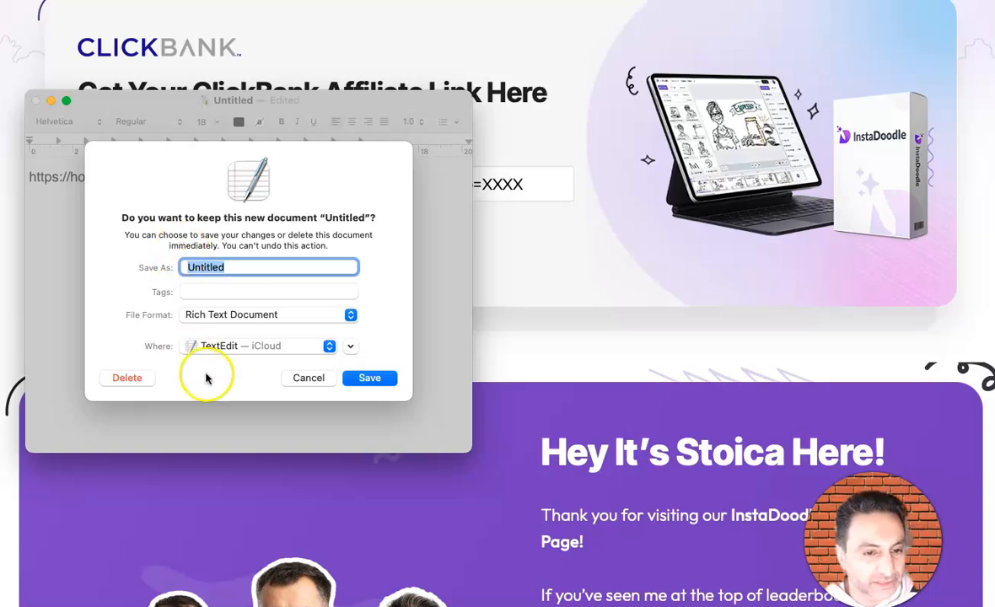
{"action": "left_click", "coordinate": [308, 378]}
{"action": "left_click_drag", "start_coordinate": [185, 105], "coordinate": [44, 105]}
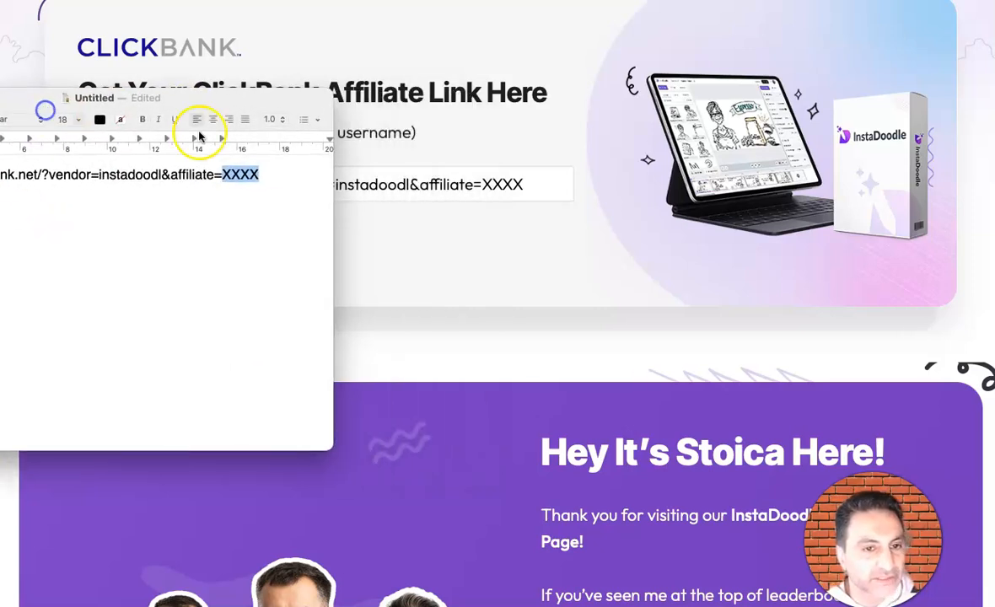
{"action": "left_click", "coordinate": [706, 180]}
Step: Review the InstaDoodle affiliate page from its heading through the reasons to promote, down to the funnel's Pro Upgrade and AI Wizard upsells
{"action": "scroll", "coordinate": [603, 246], "scroll_direction": "up", "scroll_amount": 5}
{"action": "scroll", "coordinate": [604, 245], "scroll_direction": "up", "scroll_amount": 8}
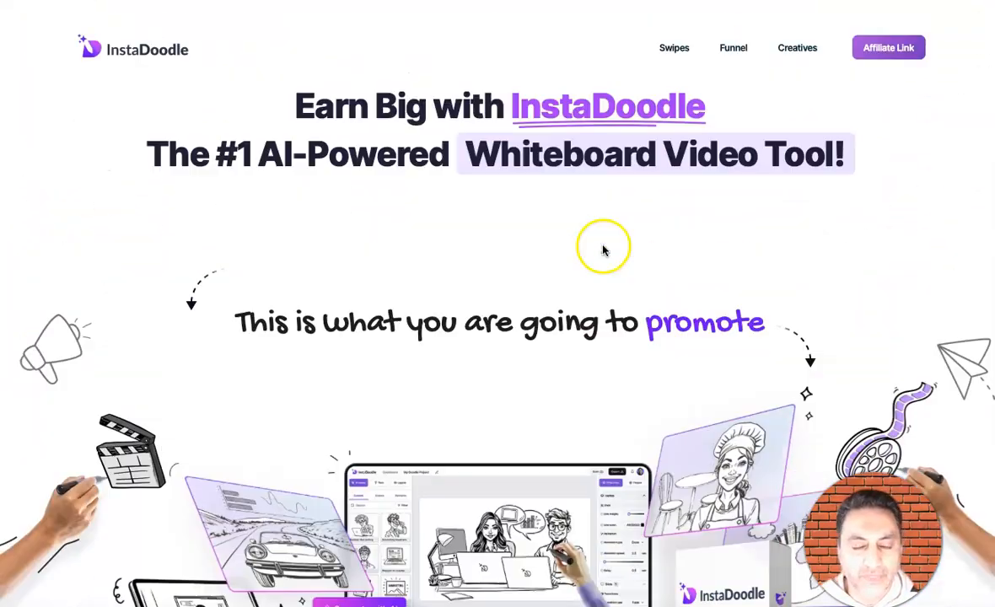
{"action": "scroll", "coordinate": [554, 240], "scroll_direction": "down", "scroll_amount": 4}
{"action": "scroll", "coordinate": [548, 245], "scroll_direction": "down", "scroll_amount": 12}
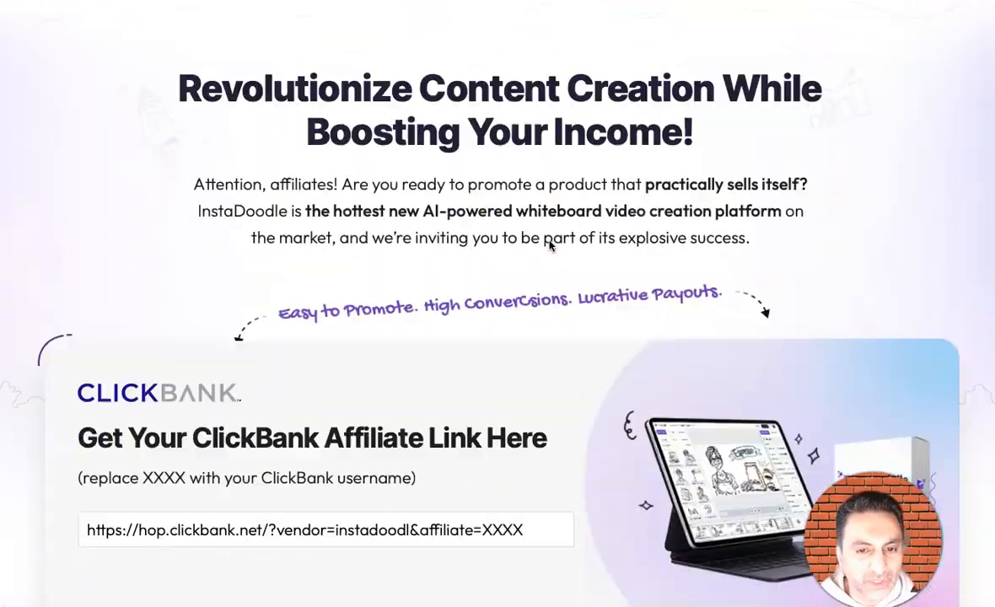
{"action": "scroll", "coordinate": [548, 244], "scroll_direction": "down", "scroll_amount": 10}
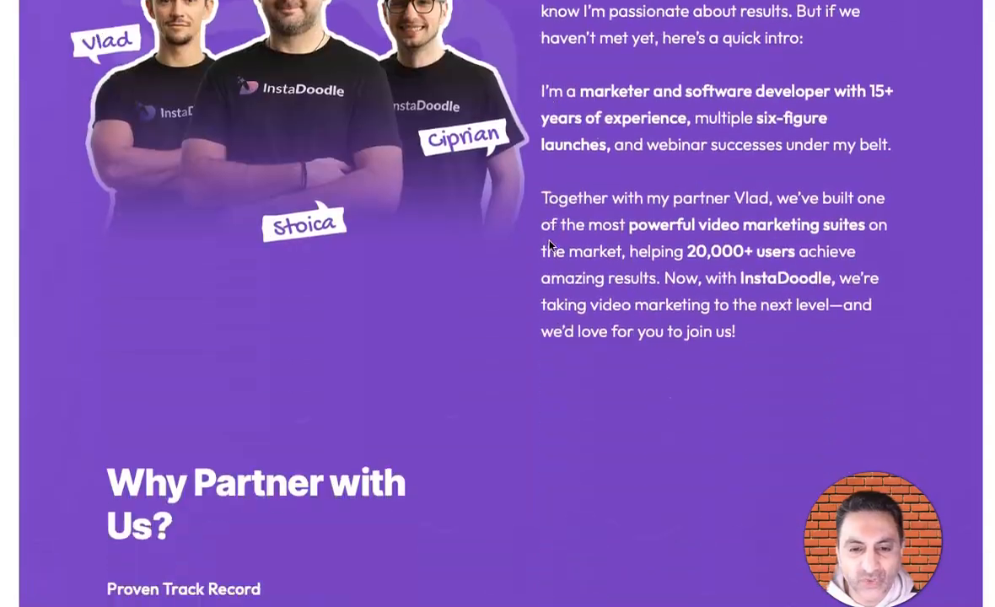
{"action": "scroll", "coordinate": [549, 245], "scroll_direction": "down", "scroll_amount": 15}
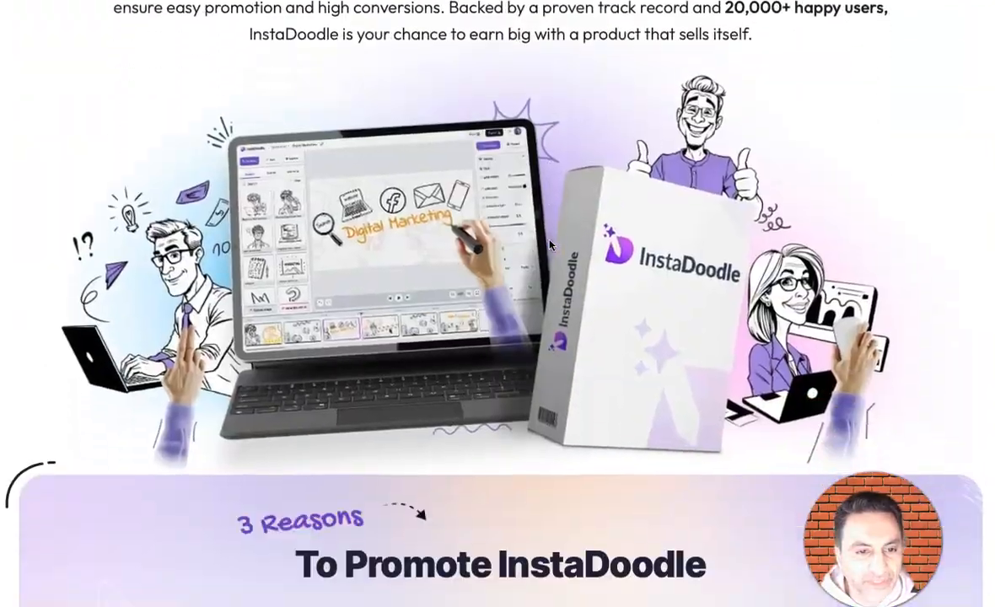
{"action": "scroll", "coordinate": [549, 245], "scroll_direction": "down", "scroll_amount": 15}
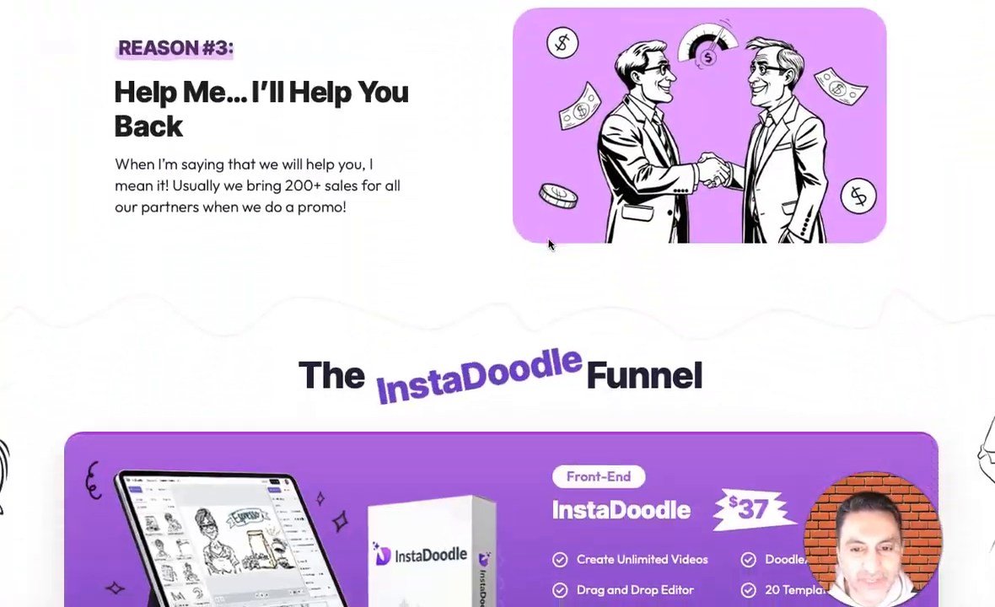
{"action": "scroll", "coordinate": [549, 244], "scroll_direction": "down", "scroll_amount": 1}
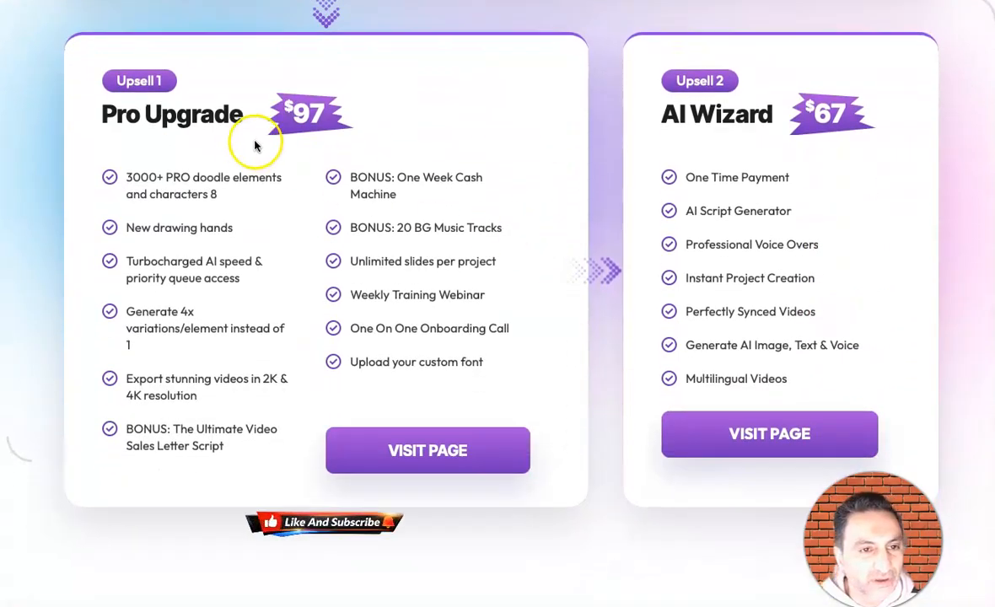
{"action": "scroll", "coordinate": [531, 173], "scroll_direction": "down", "scroll_amount": 2}
{"action": "scroll", "coordinate": [337, 167], "scroll_direction": "up", "scroll_amount": 2}
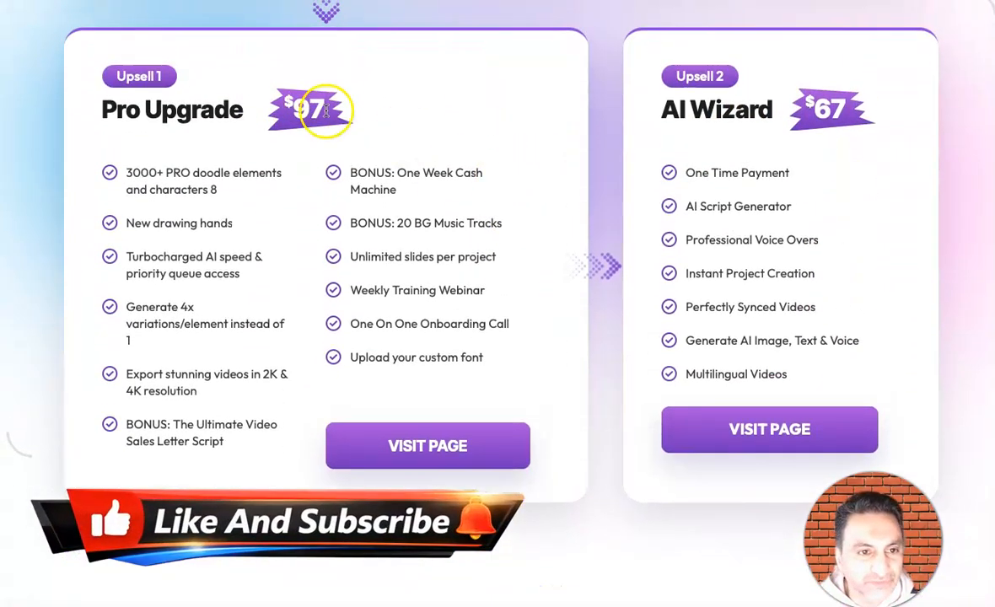
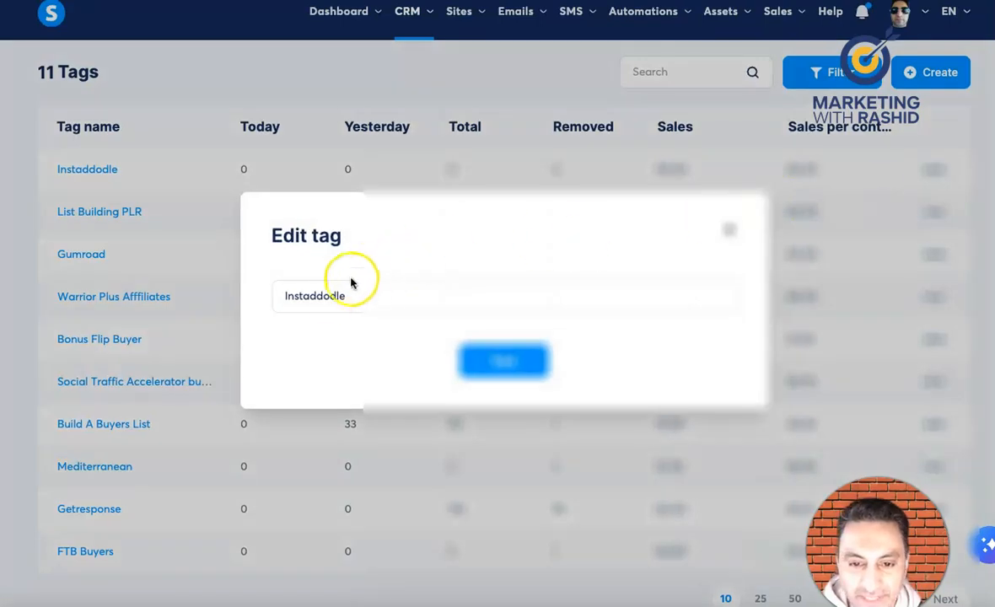
Step: In systeme.io, correct the misspelled Instaddodle tag's name to Instadoodle and save it
{"action": "left_click", "coordinate": [318, 296]}
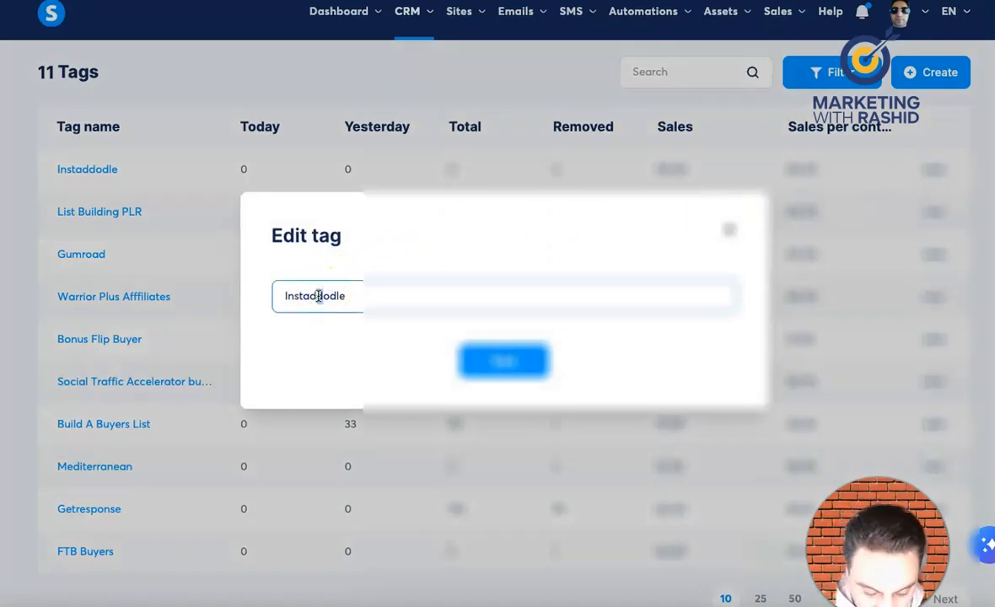
{"action": "left_click", "coordinate": [496, 361]}
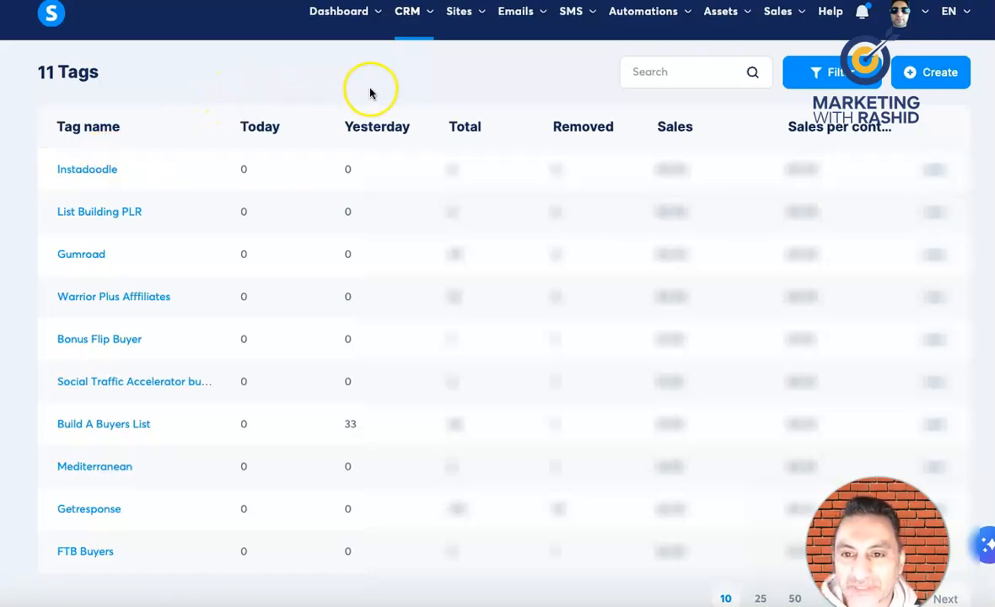
Step: Create an email campaign named Instadoodle with the support sender email address and the description "Instadoodle opt-ins", and save it
{"action": "mouse_move", "coordinate": [518, 17]}
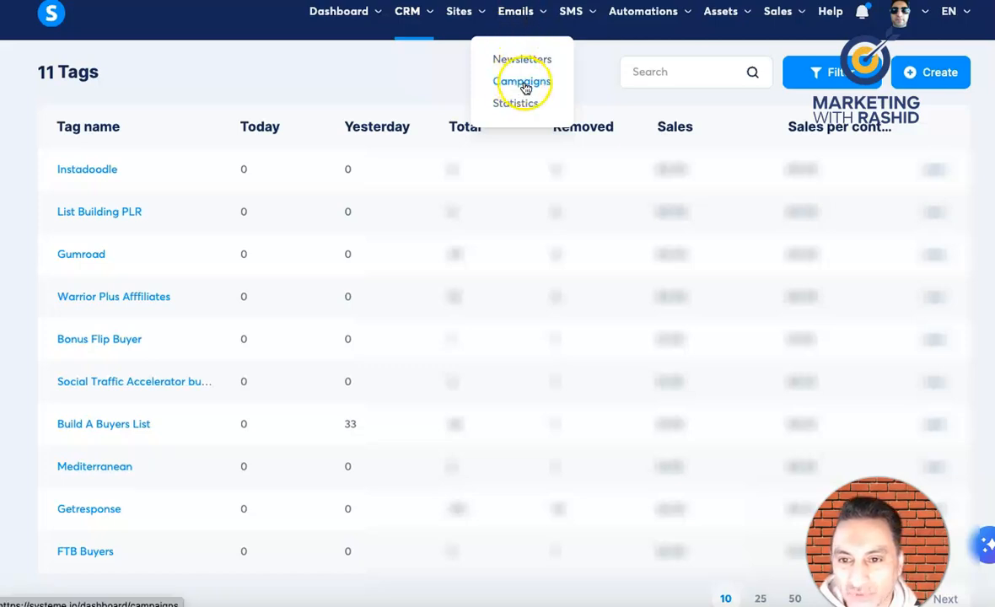
{"action": "left_click", "coordinate": [521, 85]}
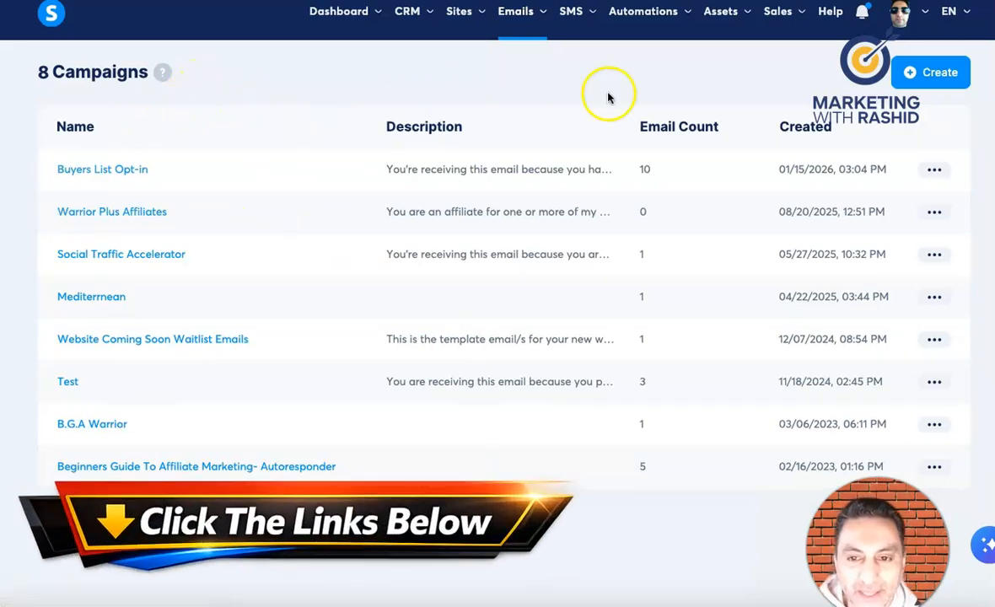
{"action": "left_click", "coordinate": [910, 75]}
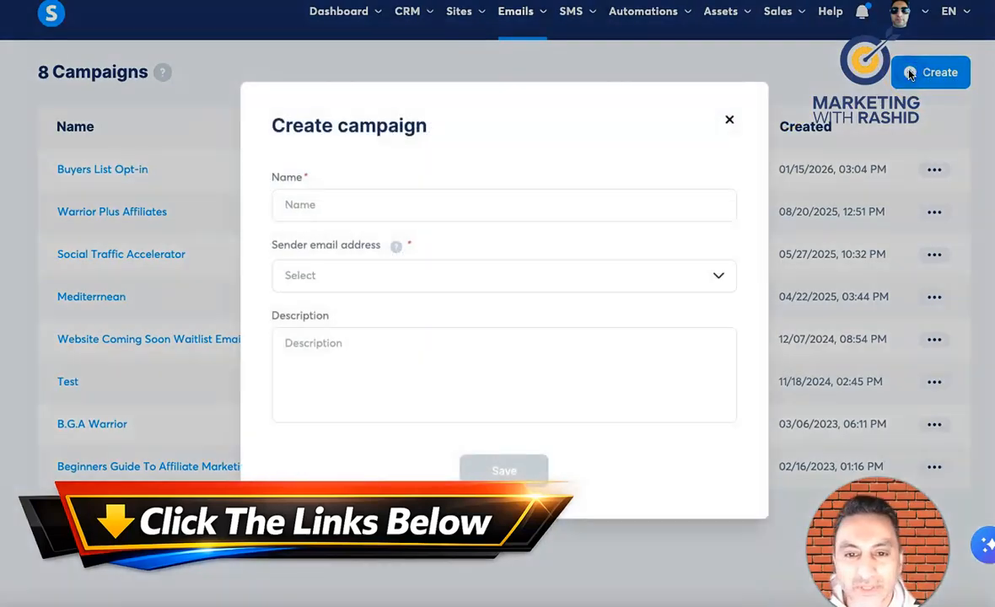
{"action": "left_click", "coordinate": [361, 210]}
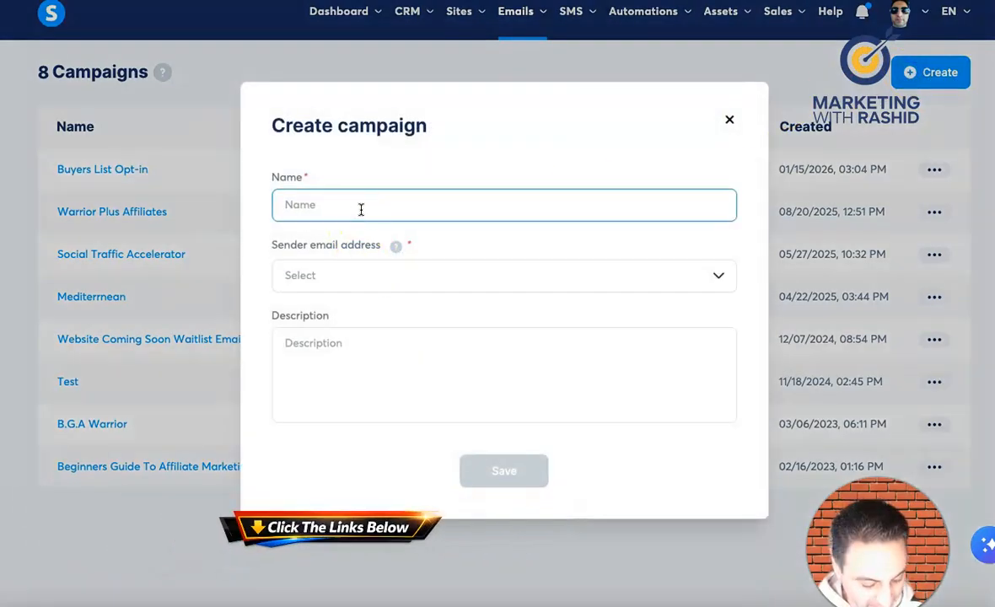
{"action": "type", "text": "Instadoodle"}
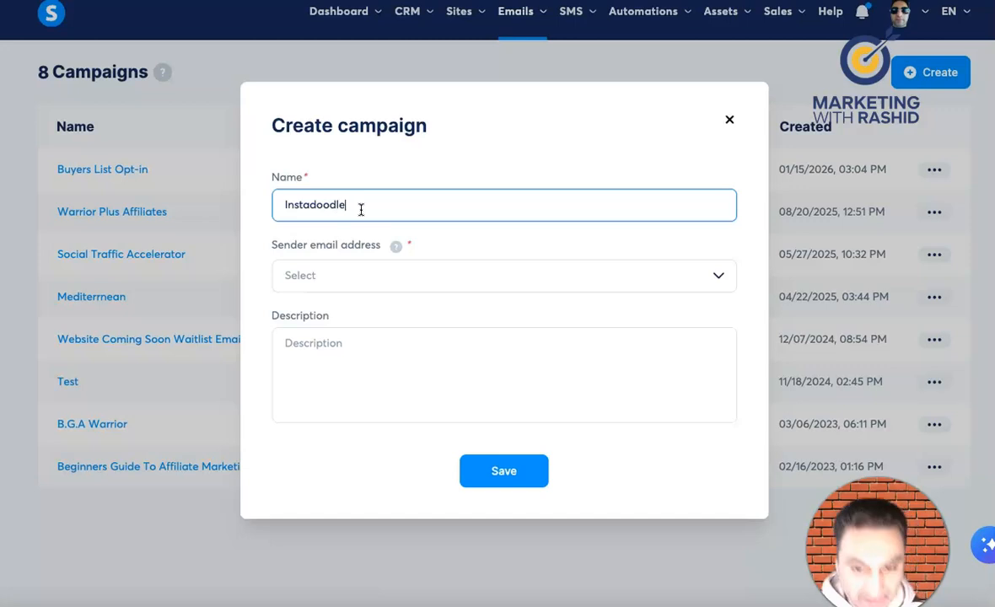
{"action": "left_click", "coordinate": [364, 280]}
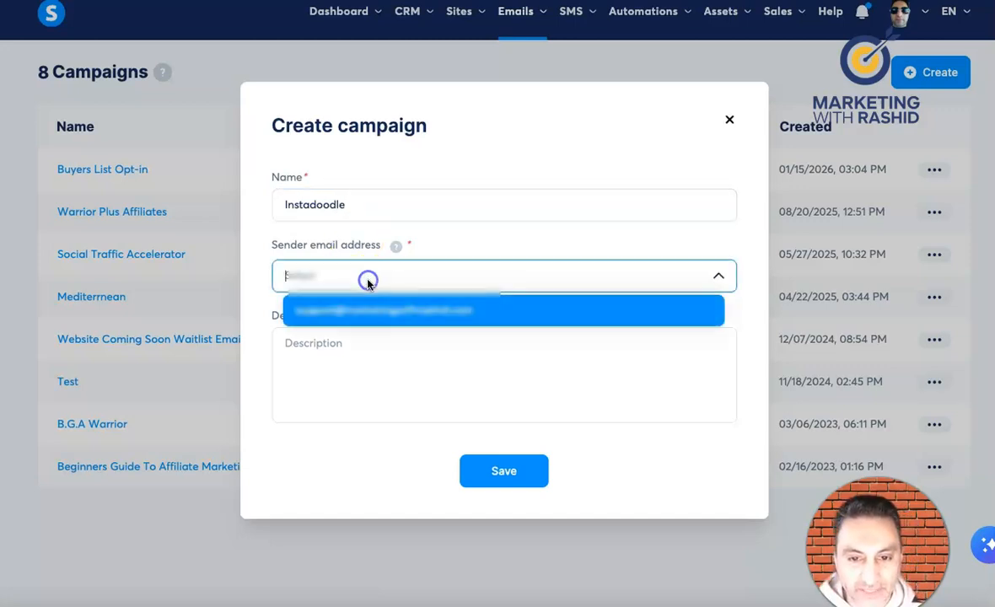
{"action": "left_click", "coordinate": [450, 314]}
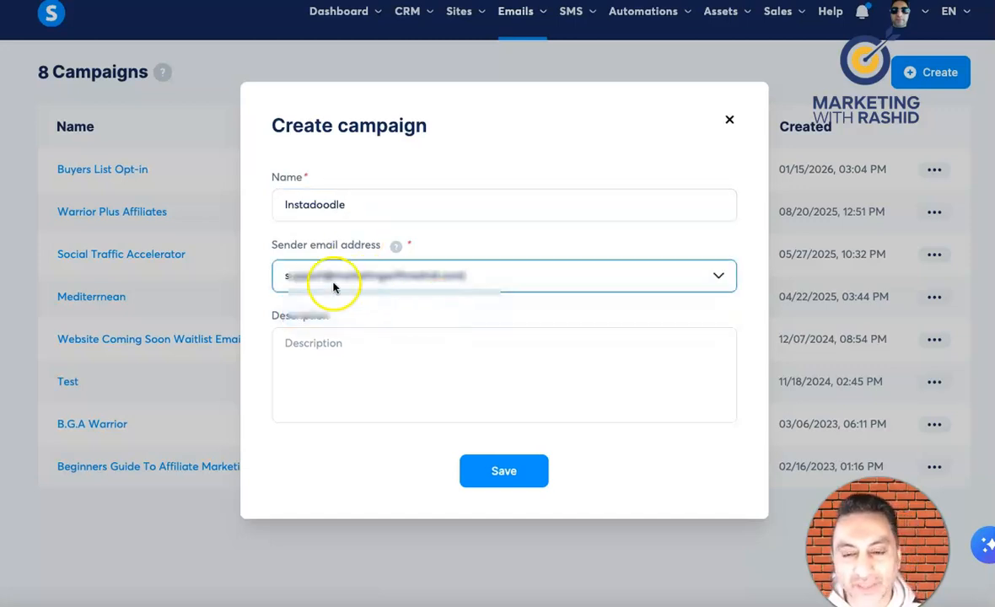
{"action": "left_click", "coordinate": [390, 356]}
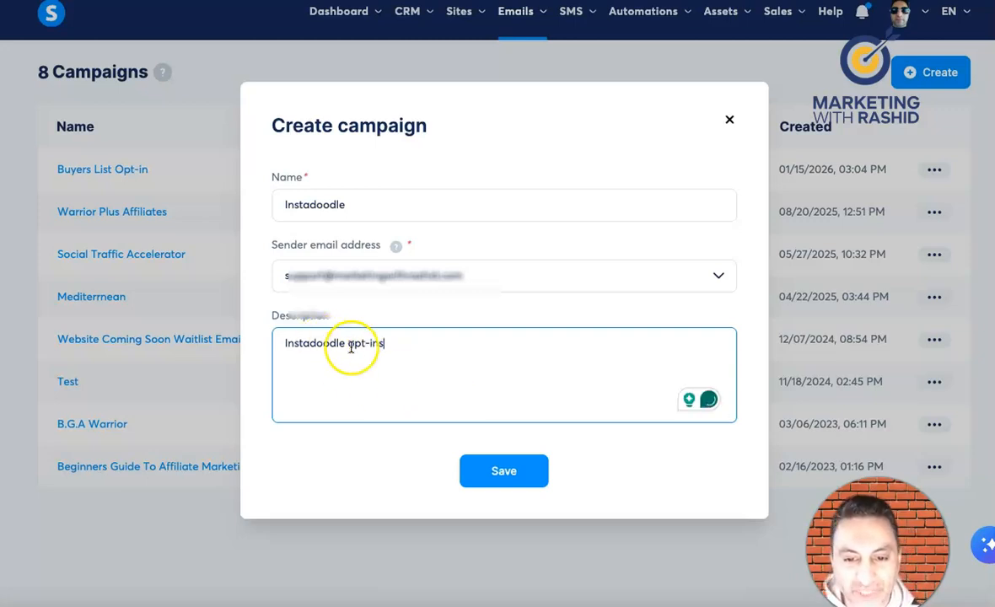
{"action": "left_click", "coordinate": [504, 470]}
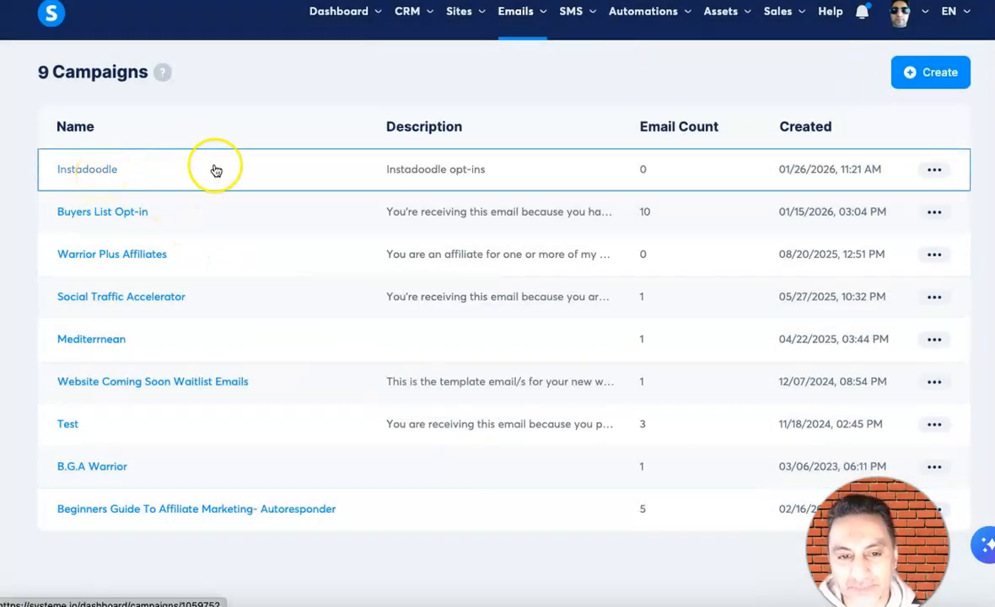
Step: In the Instadoodle campaign, create an email step with the subject "1st email Instadoodle", using the Classic editor
{"action": "left_click", "coordinate": [89, 171]}
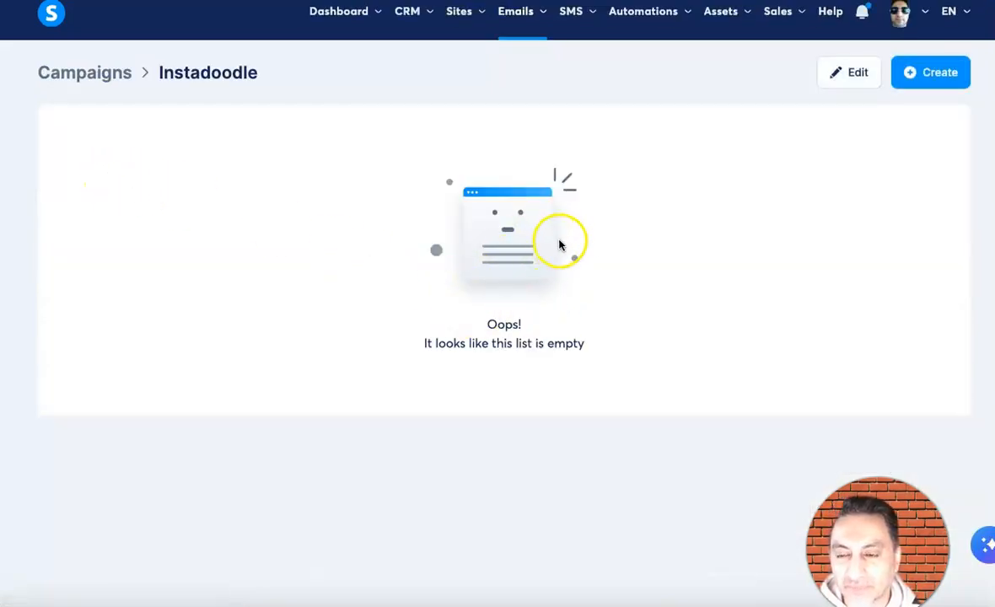
{"action": "left_click", "coordinate": [911, 76]}
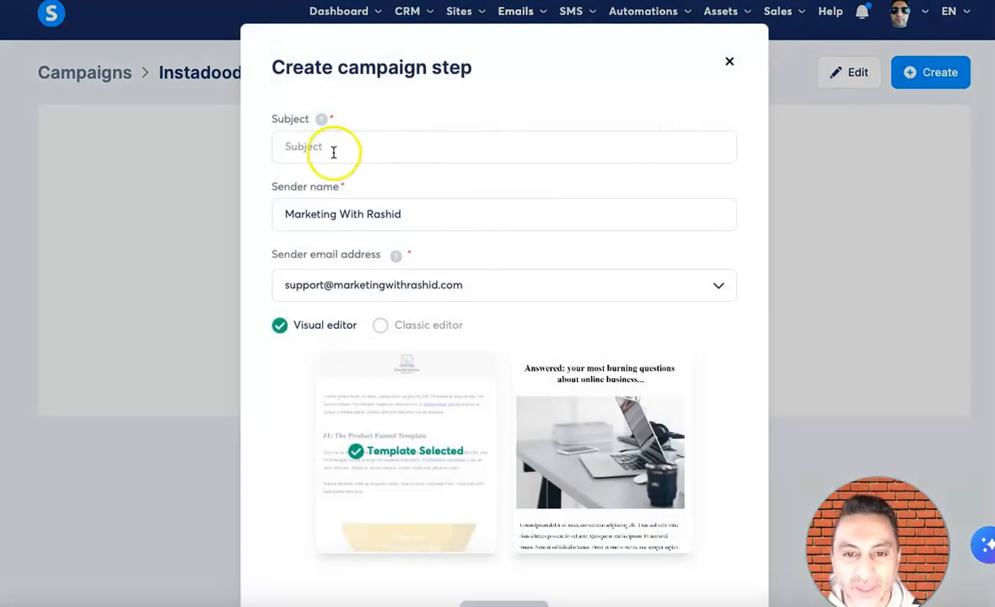
{"action": "left_click", "coordinate": [335, 152]}
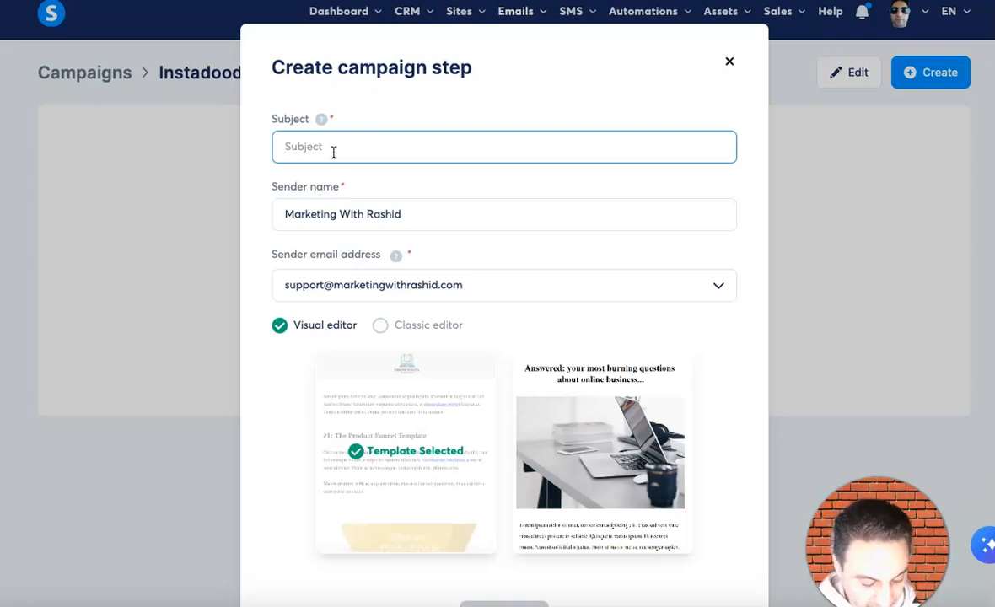
{"action": "type", "text": "1st email"}
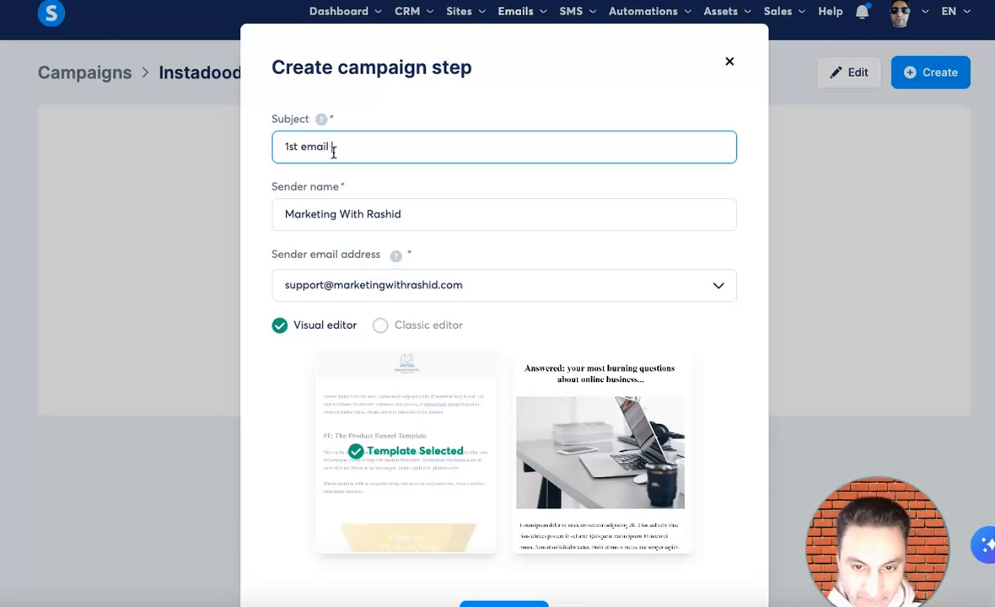
{"action": "type", "text": "Instadoodle"}
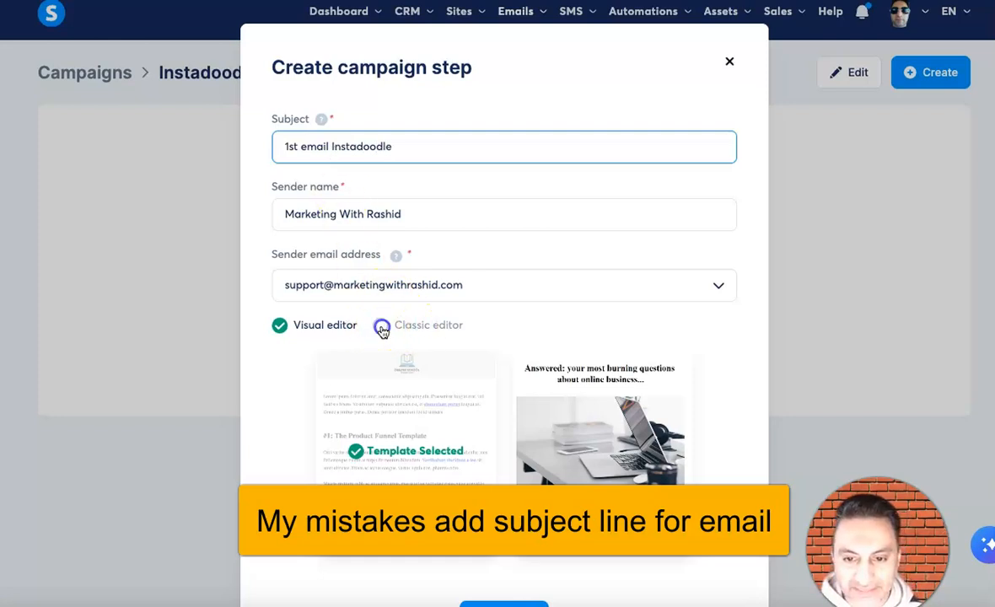
{"action": "left_click", "coordinate": [380, 327]}
{"action": "left_click", "coordinate": [505, 456]}
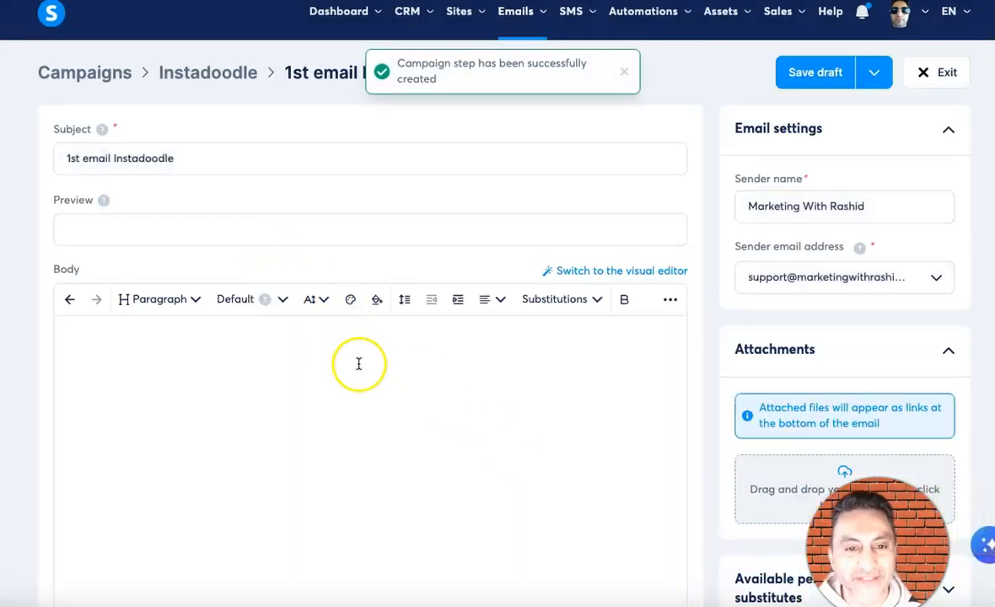
Step: Copy the full InstaDoodle promotional email, through its P.S., from the affiliate page and paste it into the campaign email's body in systeme.io
{"action": "scroll", "coordinate": [359, 364], "scroll_direction": "down", "scroll_amount": 1}
{"action": "scroll", "coordinate": [359, 363], "scroll_direction": "up", "scroll_amount": 1}
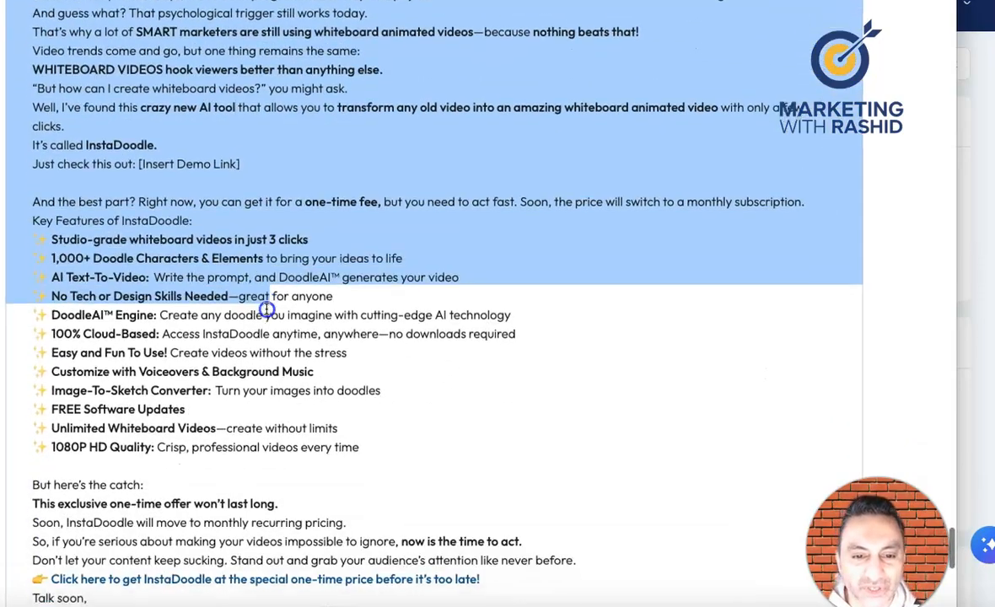
{"action": "left_click_drag", "start_coordinate": [266, 310], "coordinate": [436, 438]}
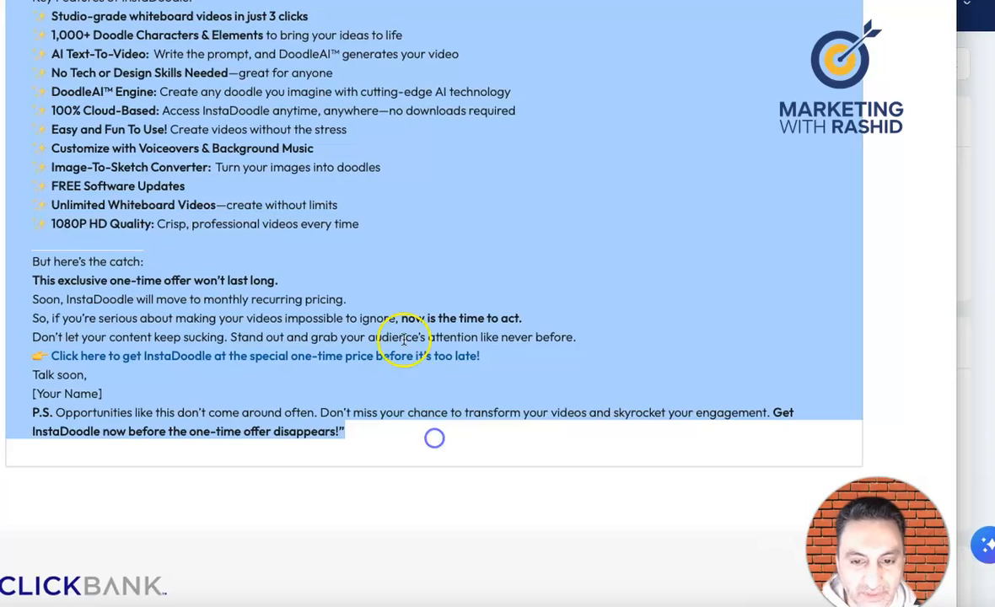
{"action": "right_click", "coordinate": [406, 281]}
{"action": "left_click", "coordinate": [437, 354]}
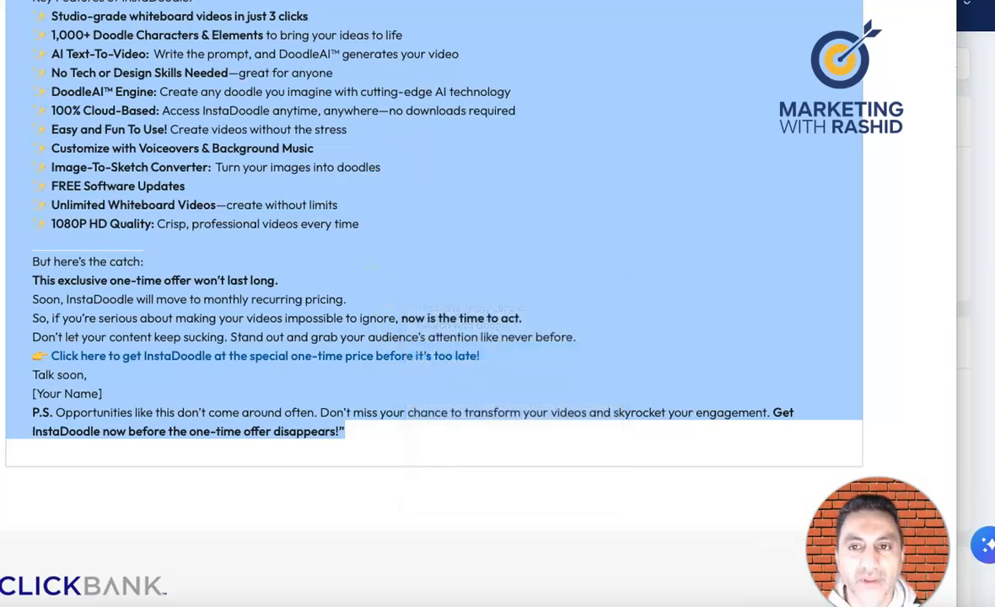
{"action": "left_click", "coordinate": [540, 92]}
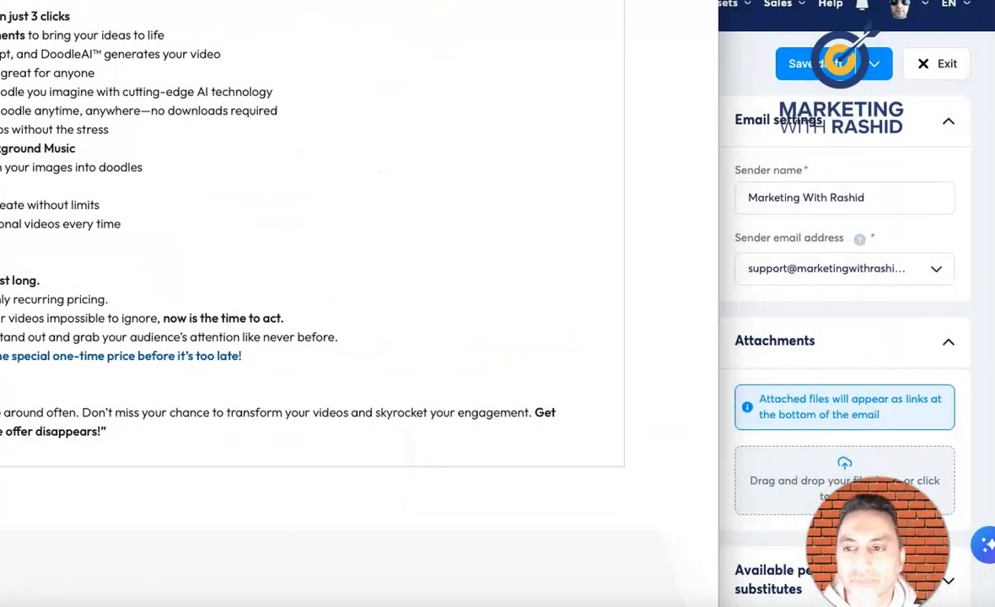
{"action": "left_click", "coordinate": [144, 356]}
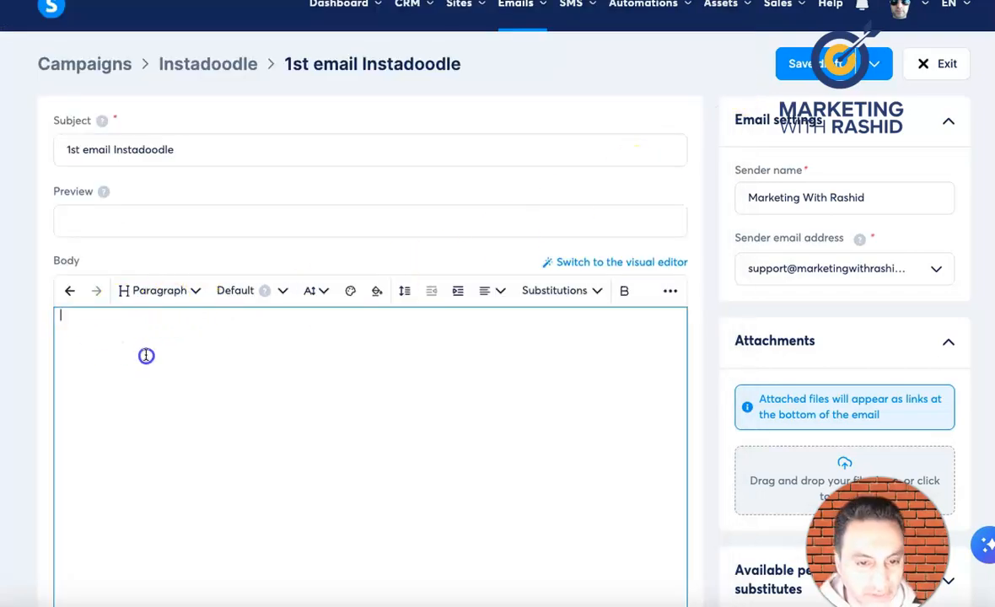
{"action": "key", "text": "ctrl+v"}
{"action": "scroll", "coordinate": [239, 178], "scroll_direction": "up", "scroll_amount": 8}
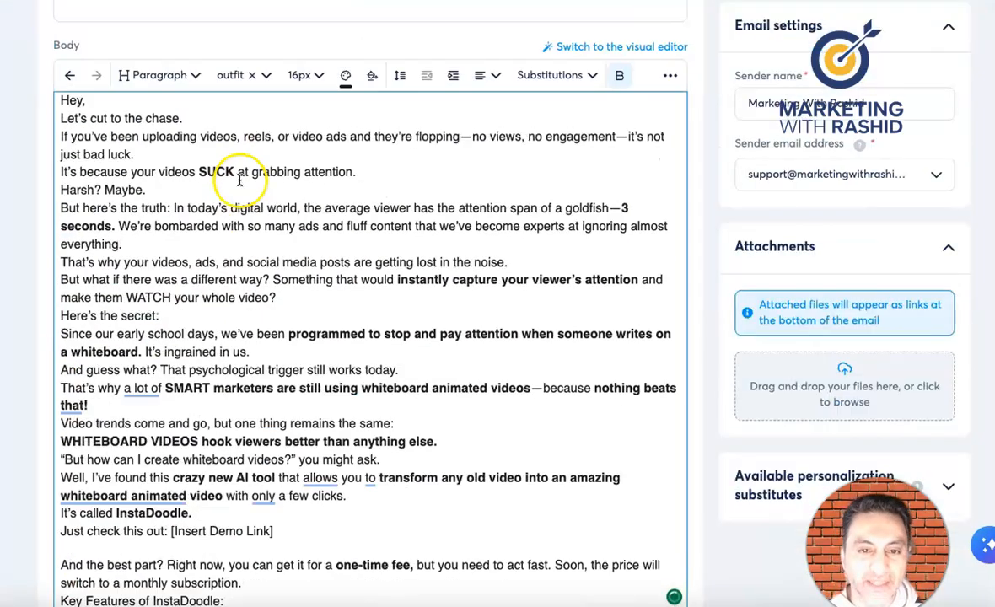
Step: Review the pasted email body from the greeting through the key features to the closing P.S. and footer
{"action": "scroll", "coordinate": [244, 182], "scroll_direction": "down", "scroll_amount": 3}
{"action": "scroll", "coordinate": [243, 185], "scroll_direction": "down", "scroll_amount": 8}
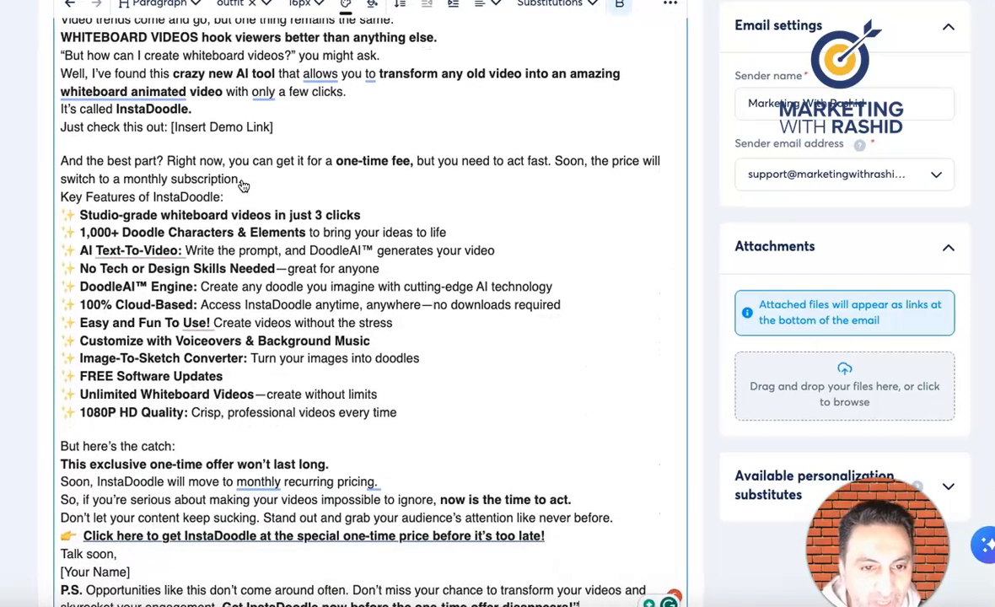
{"action": "scroll", "coordinate": [241, 184], "scroll_direction": "down", "scroll_amount": 4}
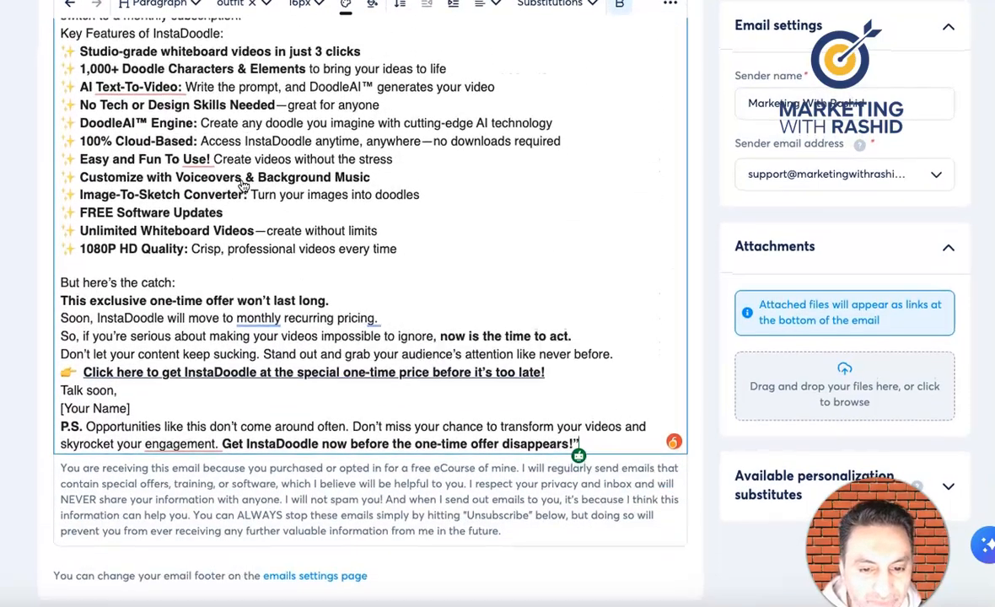
{"action": "scroll", "coordinate": [243, 185], "scroll_direction": "up", "scroll_amount": 7}
{"action": "scroll", "coordinate": [243, 186], "scroll_direction": "up", "scroll_amount": 9}
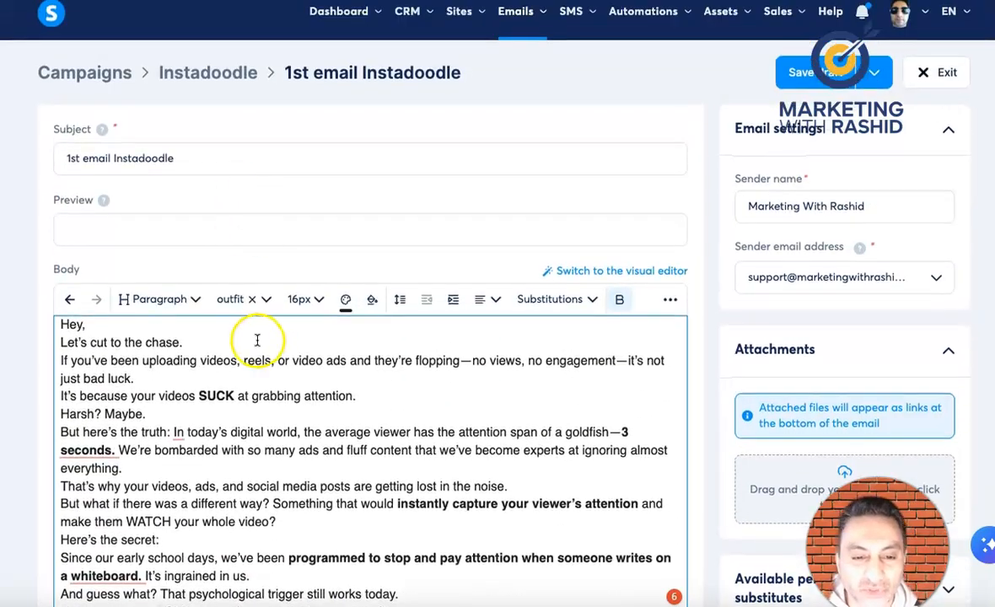
{"action": "scroll", "coordinate": [261, 338], "scroll_direction": "down", "scroll_amount": 3}
{"action": "scroll", "coordinate": [261, 338], "scroll_direction": "up", "scroll_amount": 2}
{"action": "scroll", "coordinate": [268, 377], "scroll_direction": "down", "scroll_amount": 3}
{"action": "scroll", "coordinate": [270, 377], "scroll_direction": "down", "scroll_amount": 1}
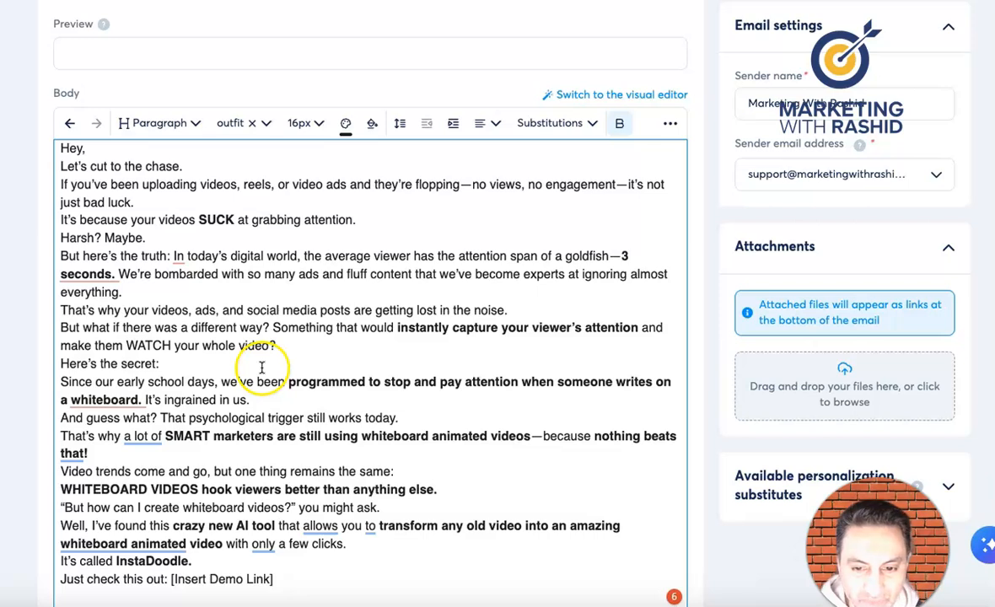
Step: Replace the email's subject with the body line "WHITEBOARD VIDEOS hook viewers better than anything else"
{"action": "scroll", "coordinate": [262, 367], "scroll_direction": "down", "scroll_amount": 3}
{"action": "left_click_drag", "start_coordinate": [61, 403], "coordinate": [404, 404]}
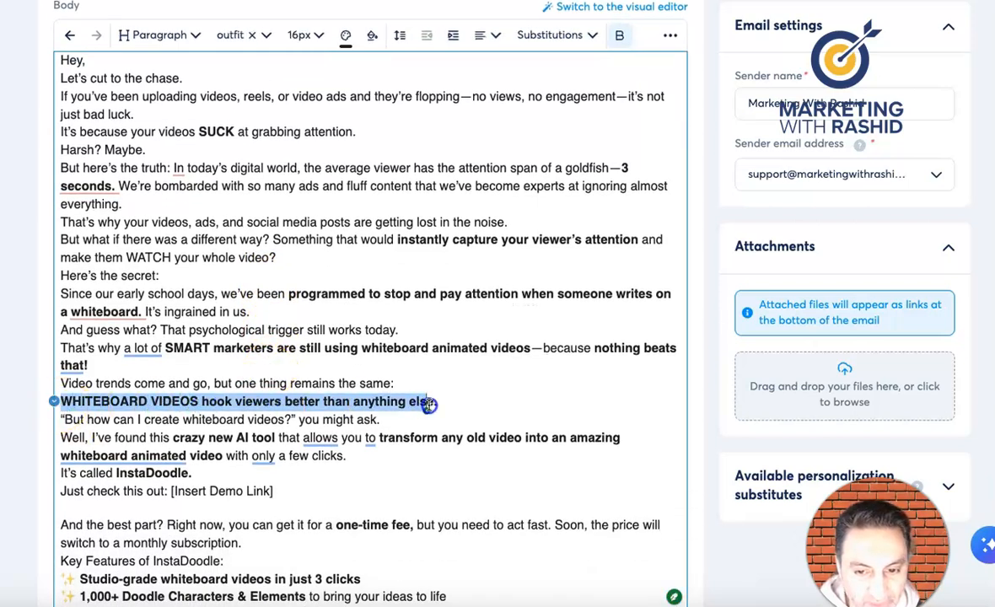
{"action": "right_click", "coordinate": [425, 404]}
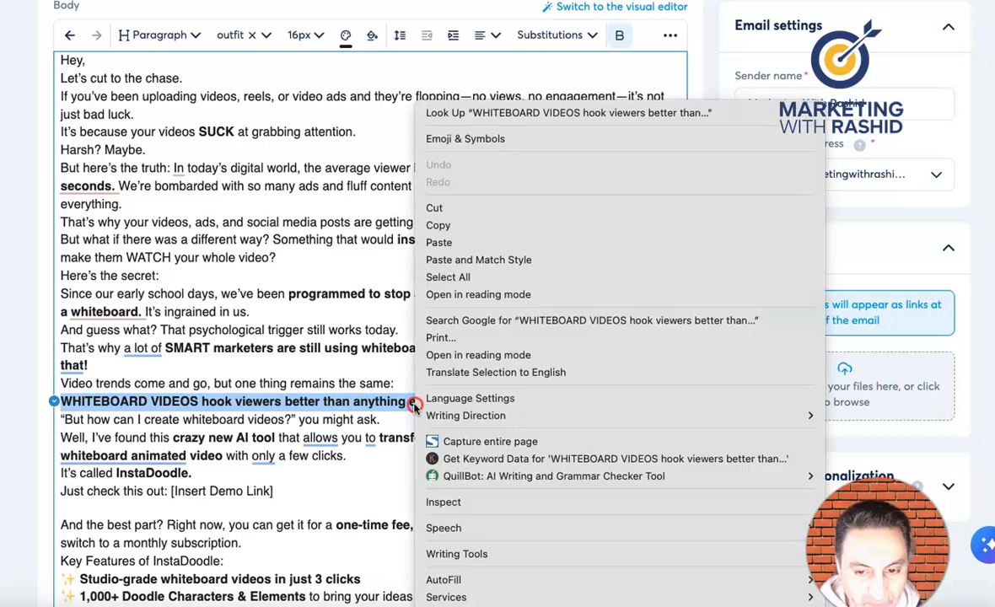
{"action": "left_click", "coordinate": [456, 224]}
{"action": "scroll", "coordinate": [289, 256], "scroll_direction": "up", "scroll_amount": 3}
{"action": "left_click_drag", "start_coordinate": [173, 158], "coordinate": [25, 162]}
{"action": "key", "text": "ctrl+v"}
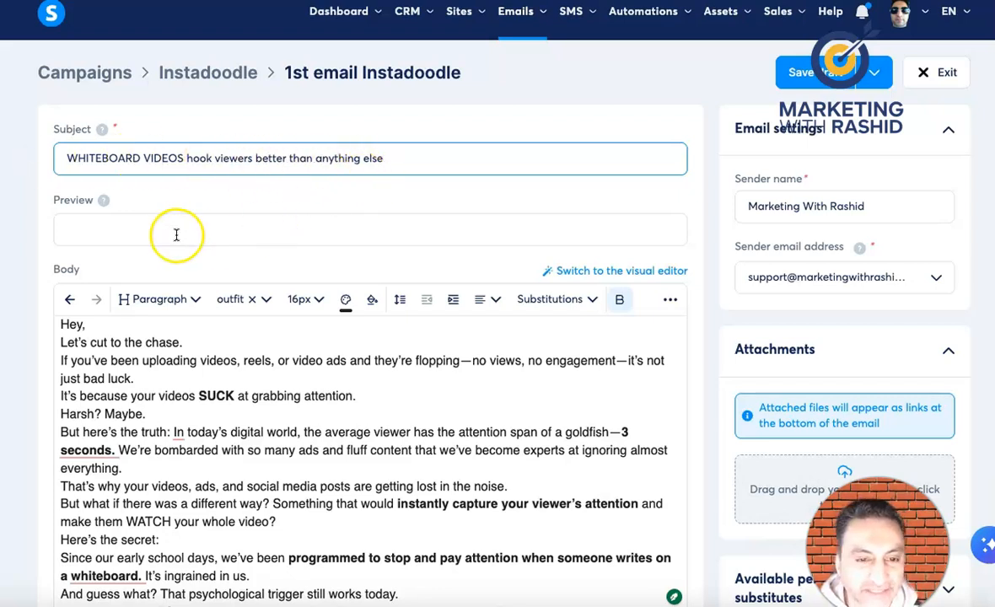
Step: Insert a blank line after the "Hey," greeting and another after "Let's cut to the chase." in the email body
{"action": "scroll", "coordinate": [186, 240], "scroll_direction": "down", "scroll_amount": 3}
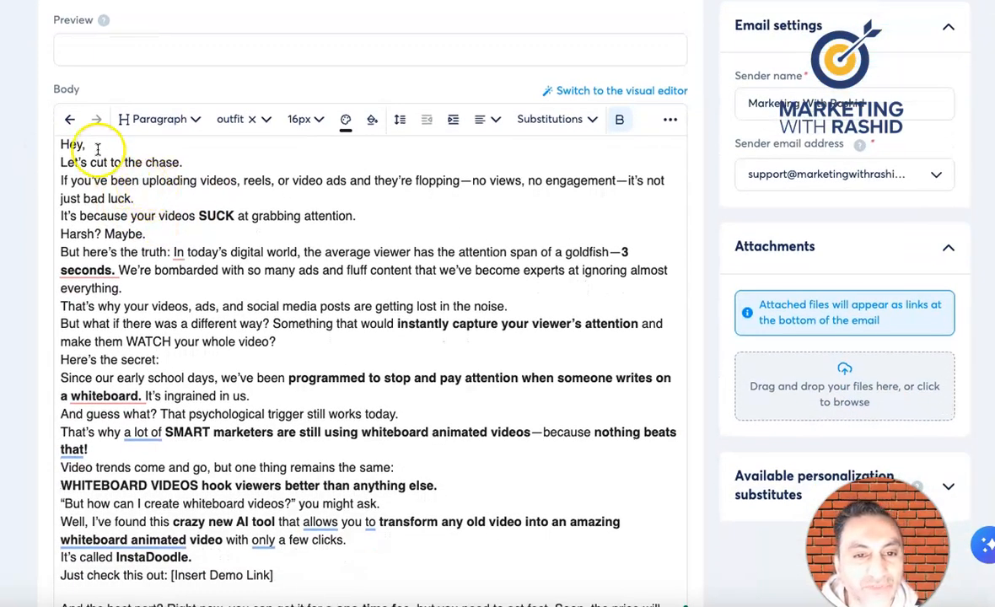
{"action": "left_click", "coordinate": [98, 150]}
{"action": "key", "text": "Return"}
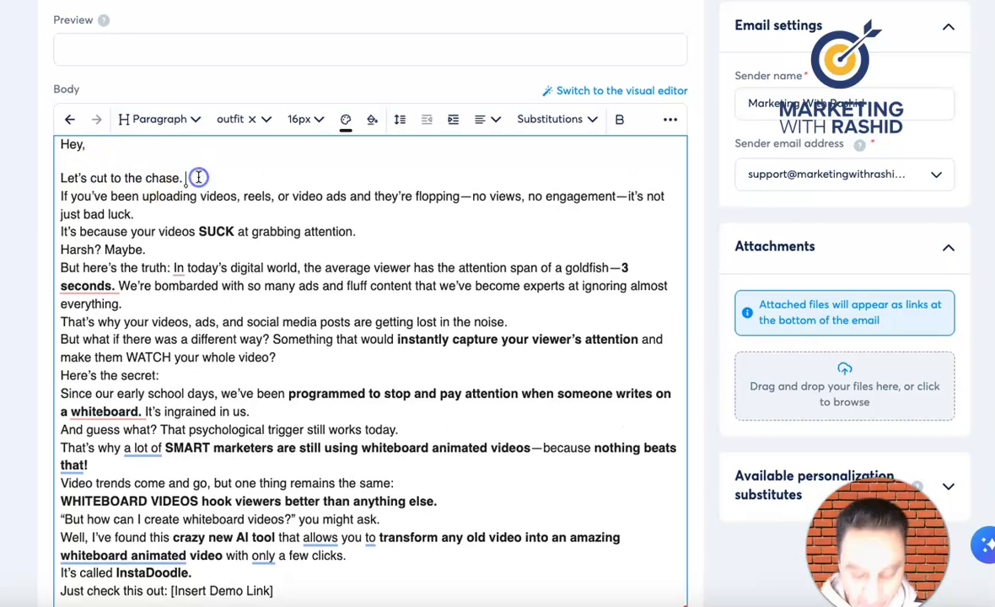
{"action": "key", "text": "Return"}
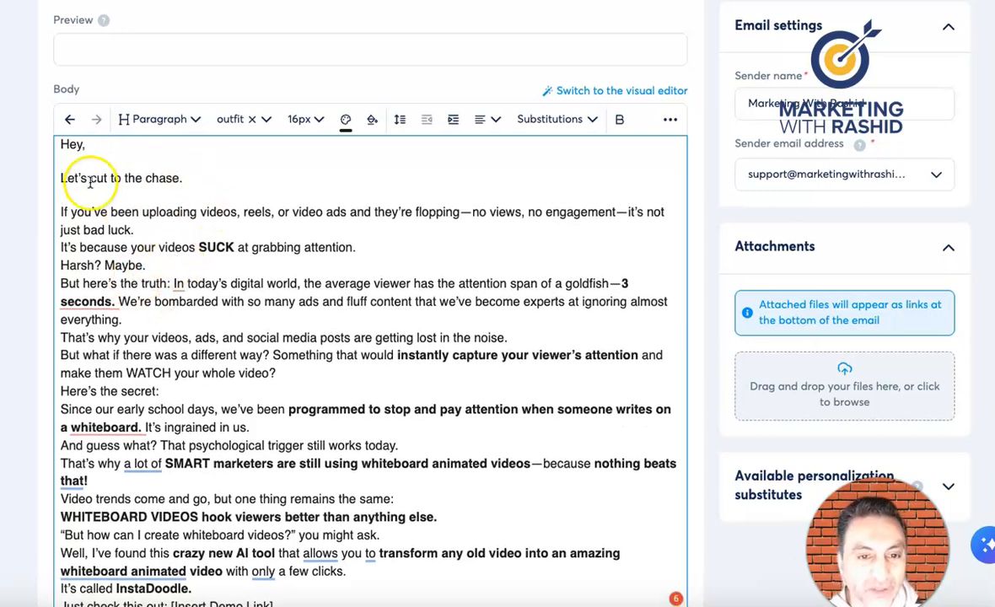
{"action": "left_click", "coordinate": [87, 479]}
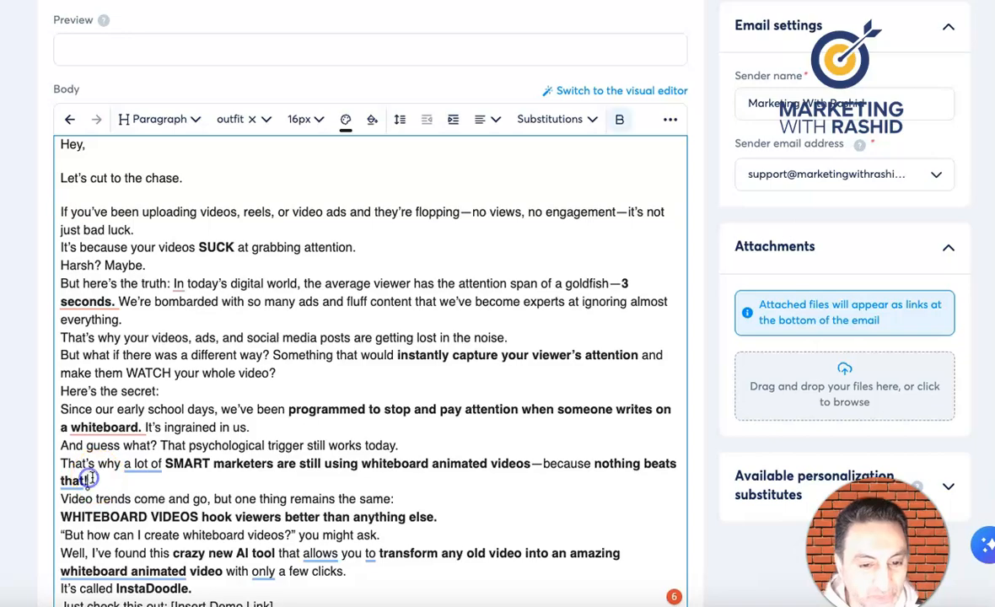
Step: Look through the whole email again and check the available save options, including Save and test and Save and publish
{"action": "scroll", "coordinate": [145, 506], "scroll_direction": "down", "scroll_amount": 3}
{"action": "scroll", "coordinate": [168, 431], "scroll_direction": "down", "scroll_amount": 10}
{"action": "scroll", "coordinate": [171, 427], "scroll_direction": "up", "scroll_amount": 5}
{"action": "scroll", "coordinate": [171, 428], "scroll_direction": "up", "scroll_amount": 10}
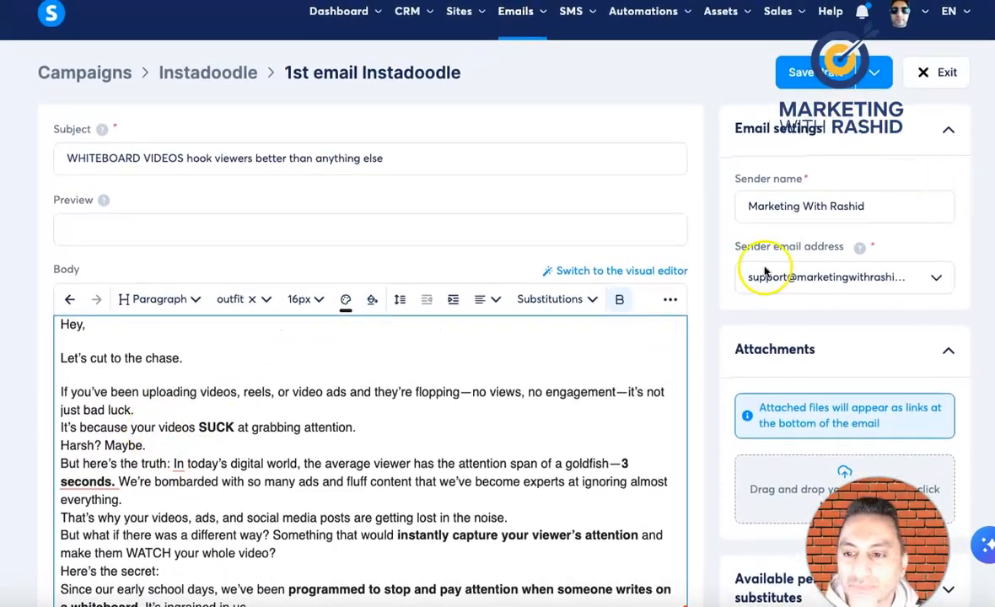
{"action": "scroll", "coordinate": [503, 332], "scroll_direction": "down", "scroll_amount": 1}
{"action": "scroll", "coordinate": [503, 332], "scroll_direction": "up", "scroll_amount": 1}
{"action": "left_click", "coordinate": [874, 73]}
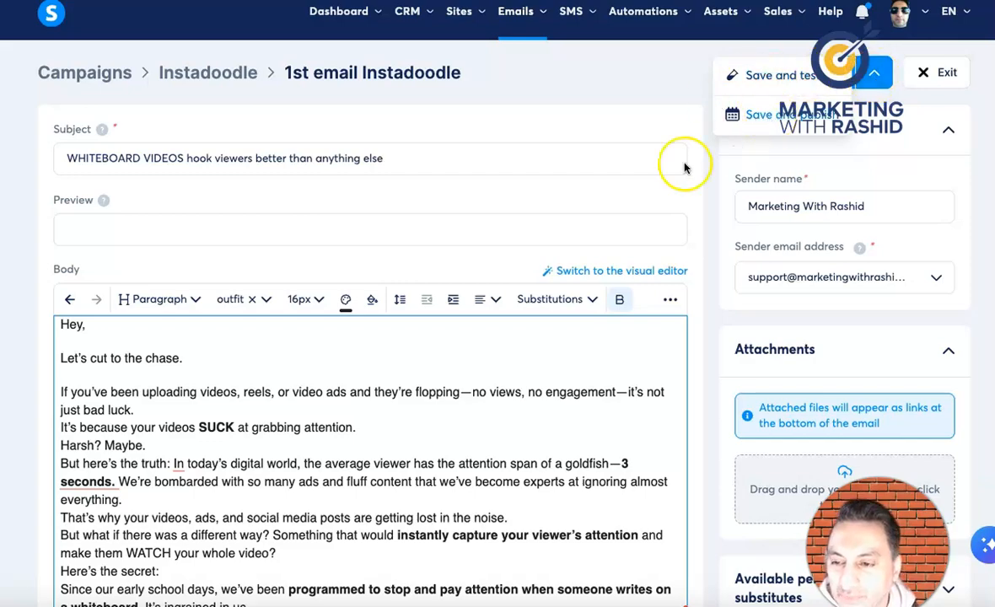
{"action": "scroll", "coordinate": [611, 178], "scroll_direction": "down", "scroll_amount": 5}
{"action": "scroll", "coordinate": [624, 218], "scroll_direction": "up", "scroll_amount": 3}
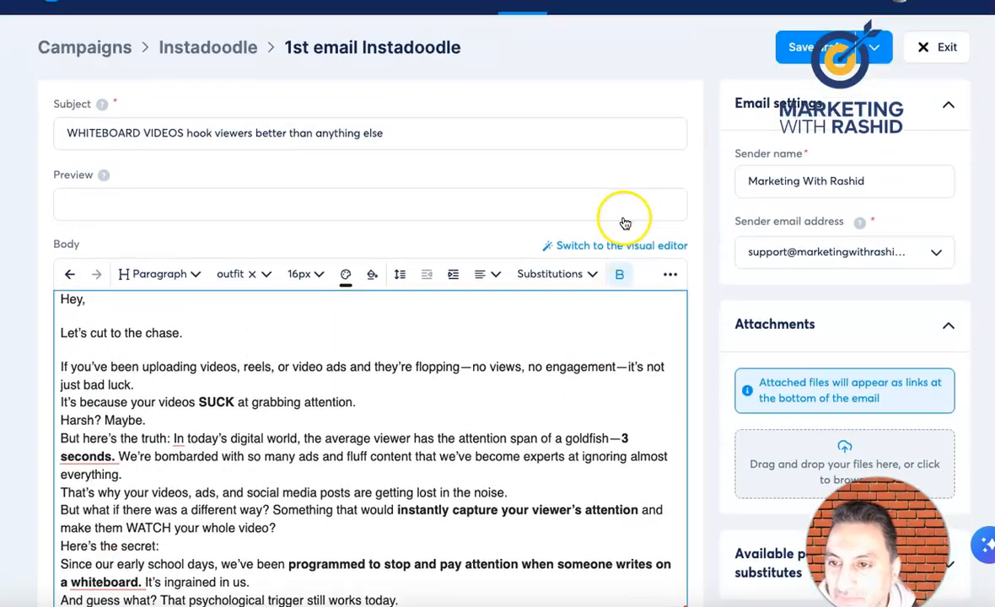
Step: Start saving and publishing the email, set its delay unit to minutes, and check which preceding emails are available
{"action": "left_click", "coordinate": [875, 74]}
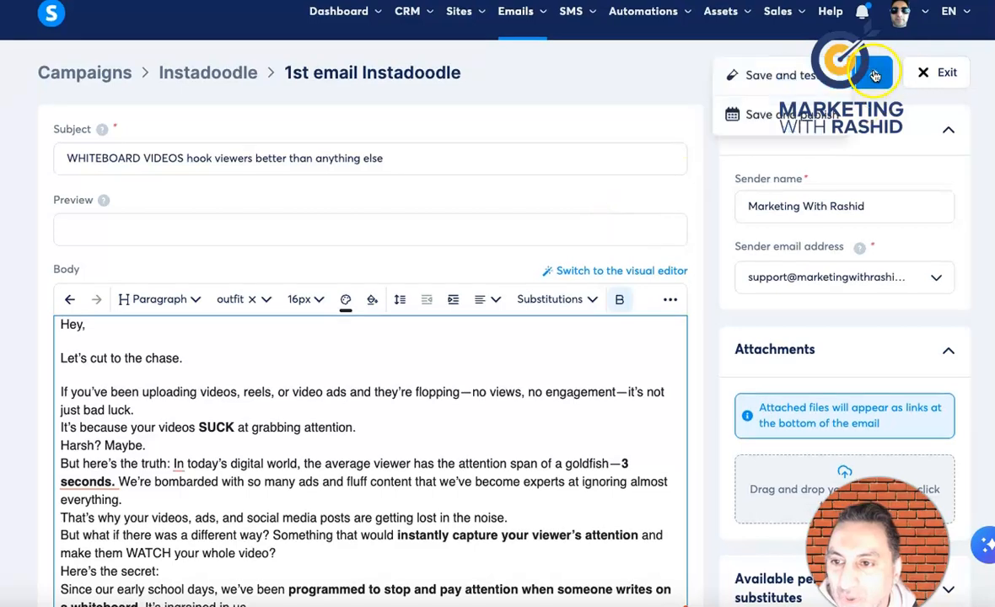
{"action": "left_click", "coordinate": [763, 115]}
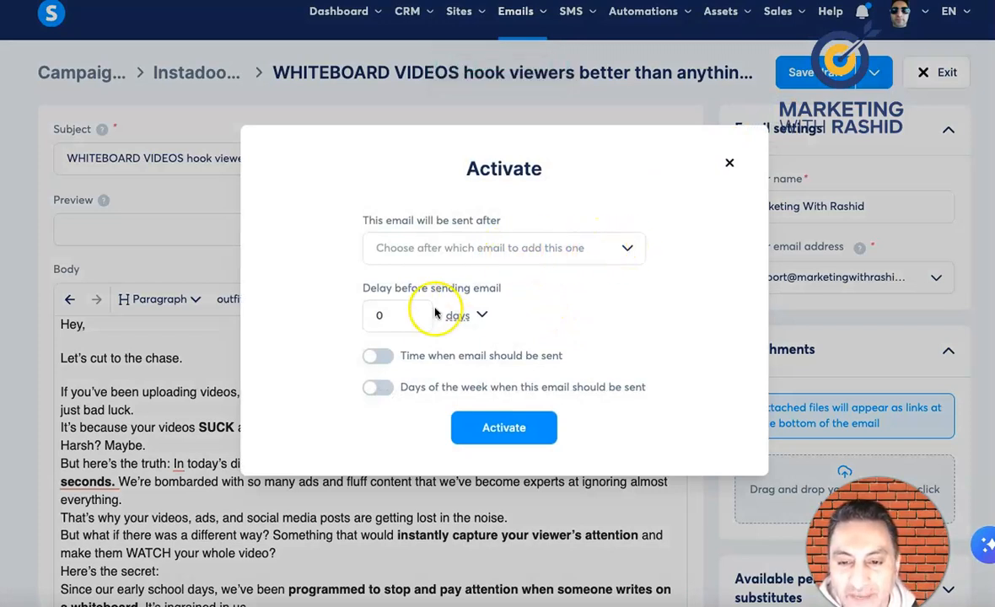
{"action": "left_click", "coordinate": [459, 316]}
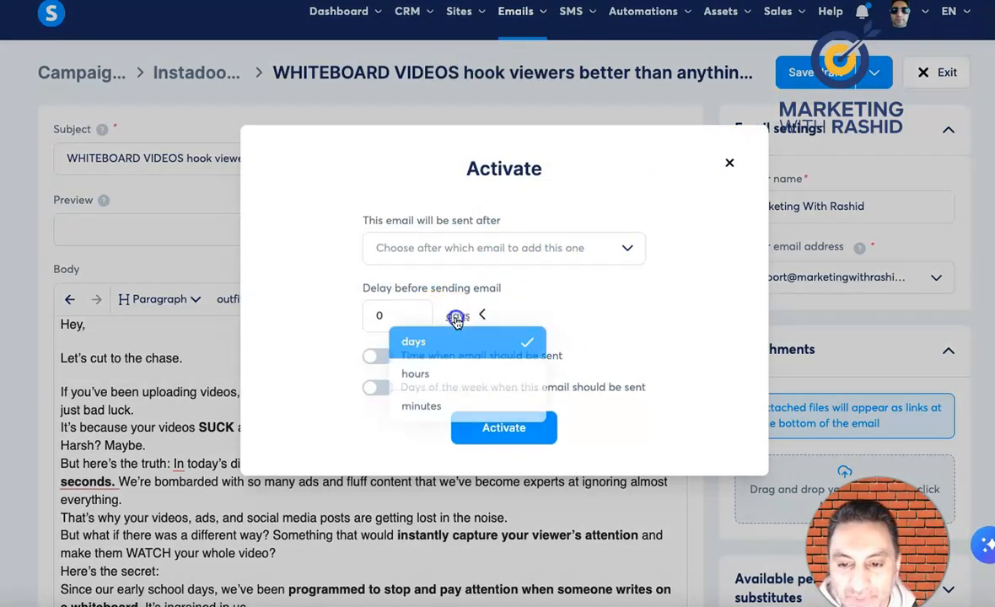
{"action": "left_click", "coordinate": [460, 406]}
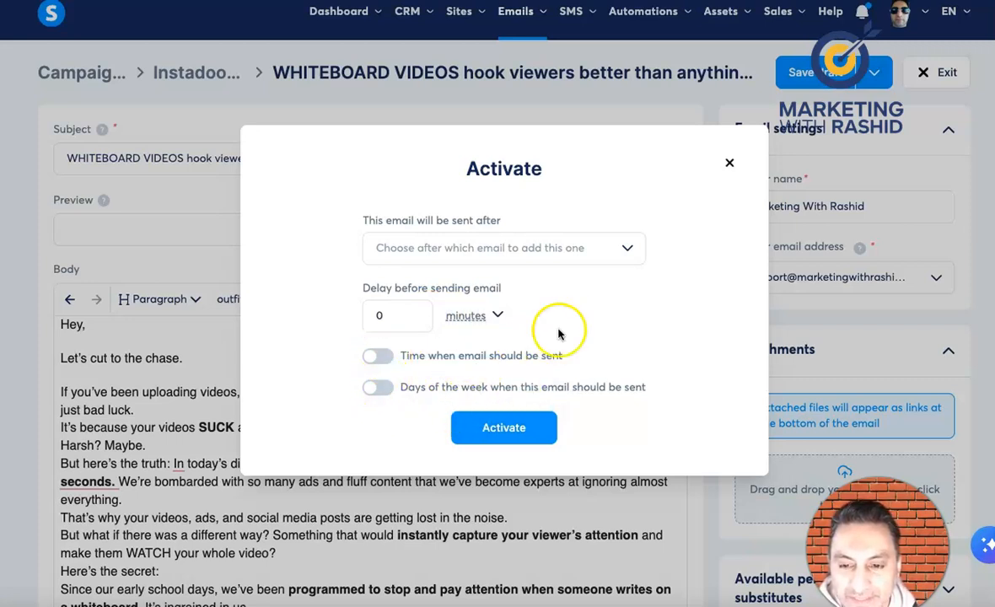
{"action": "left_click", "coordinate": [606, 246]}
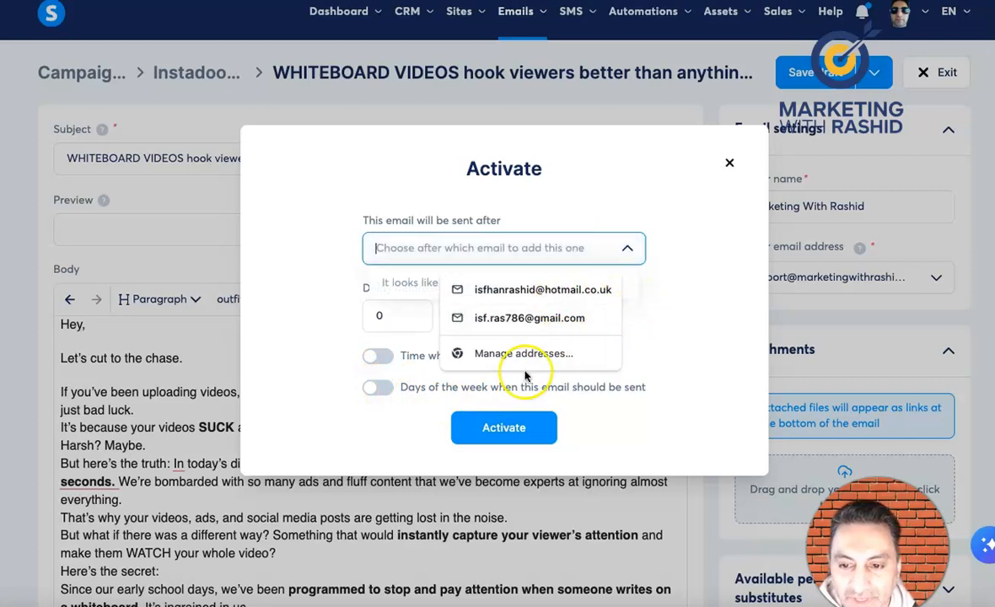
{"action": "left_click", "coordinate": [720, 293]}
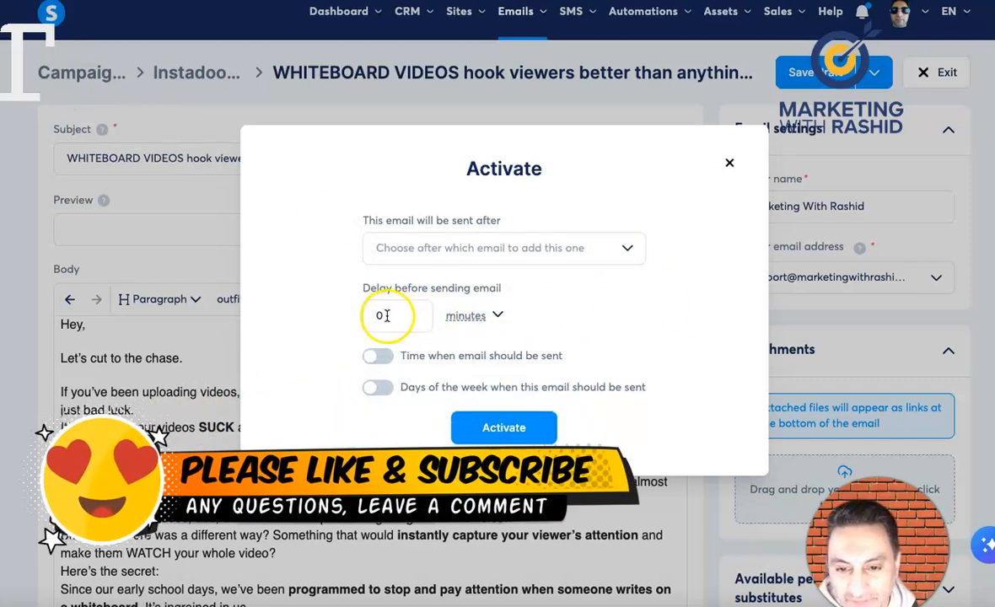
Step: Set the delay before sending the email to 1 day
{"action": "left_click_drag", "start_coordinate": [371, 318], "coordinate": [415, 317]}
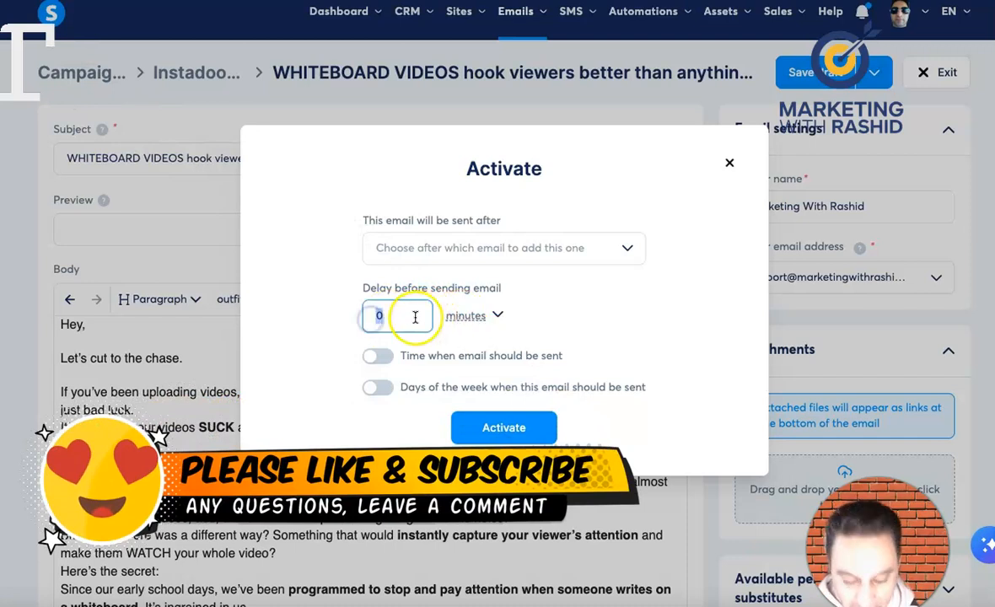
{"action": "type", "text": "1"}
{"action": "left_click", "coordinate": [468, 316]}
{"action": "left_click", "coordinate": [461, 344]}
Step: Set the delay before sending to 0 minutes and activate the email
{"action": "left_click", "coordinate": [421, 322]}
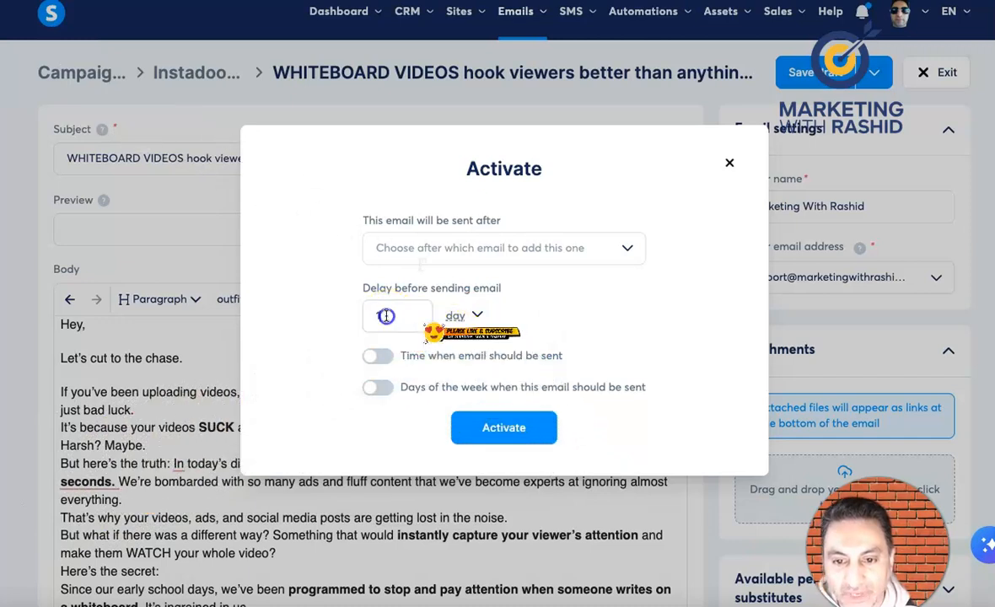
{"action": "double_click", "coordinate": [378, 317]}
{"action": "type", "text": "0"}
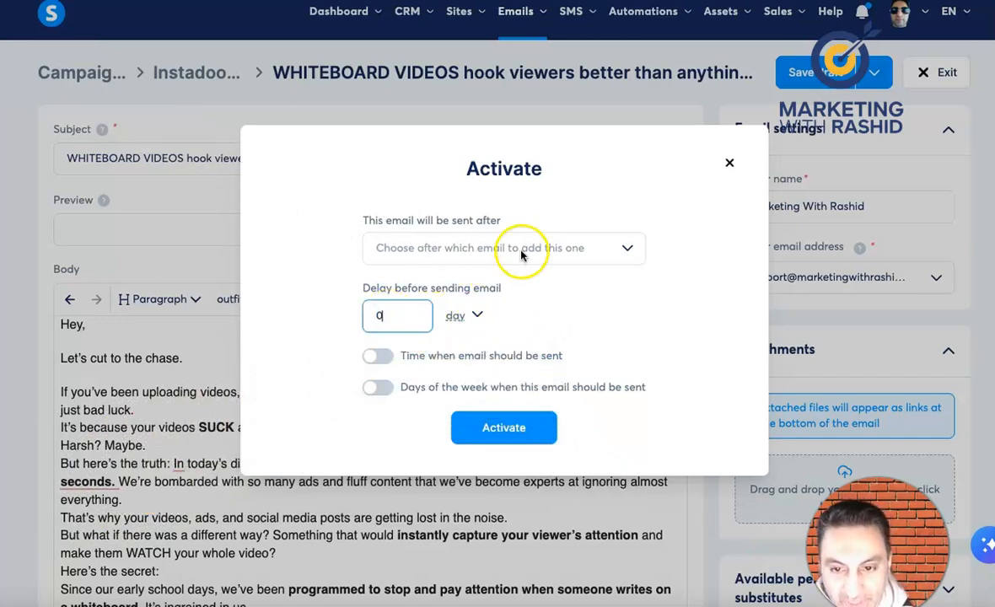
{"action": "left_click", "coordinate": [470, 316]}
{"action": "left_click", "coordinate": [467, 406]}
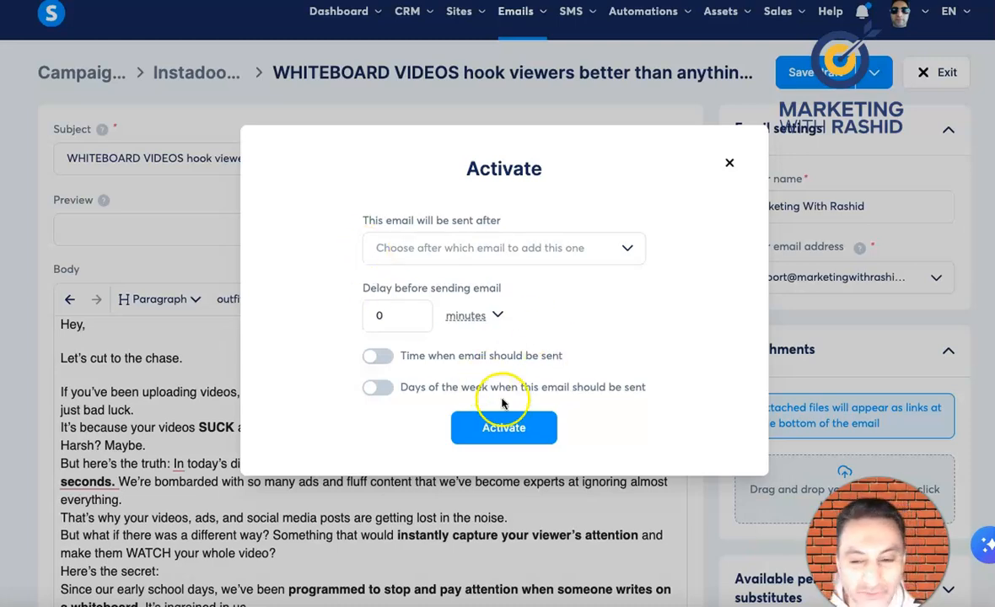
{"action": "left_click", "coordinate": [501, 427]}
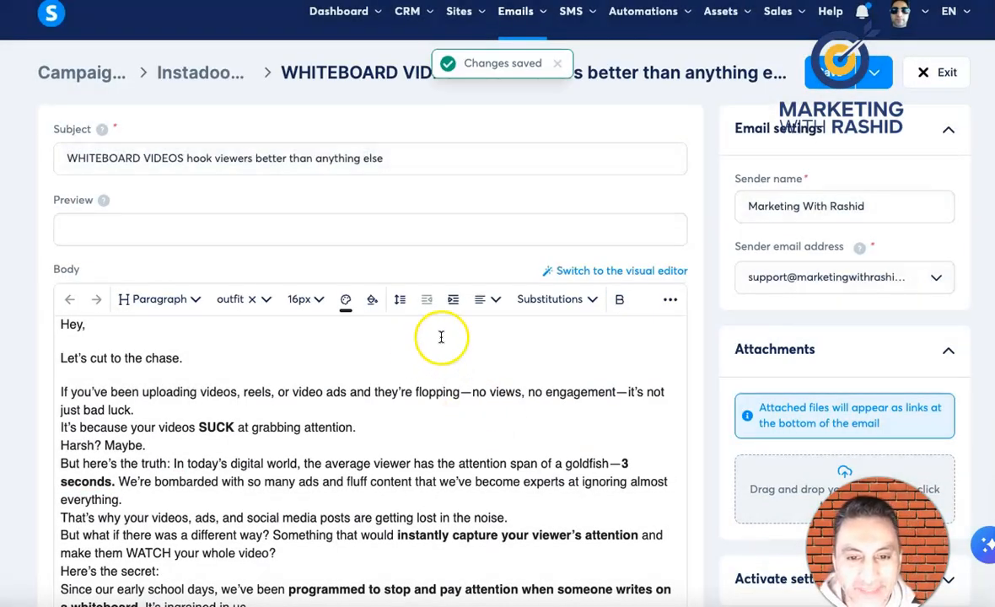
{"action": "scroll", "coordinate": [528, 347], "scroll_direction": "down", "scroll_amount": 2}
{"action": "scroll", "coordinate": [528, 347], "scroll_direction": "up", "scroll_amount": 2}
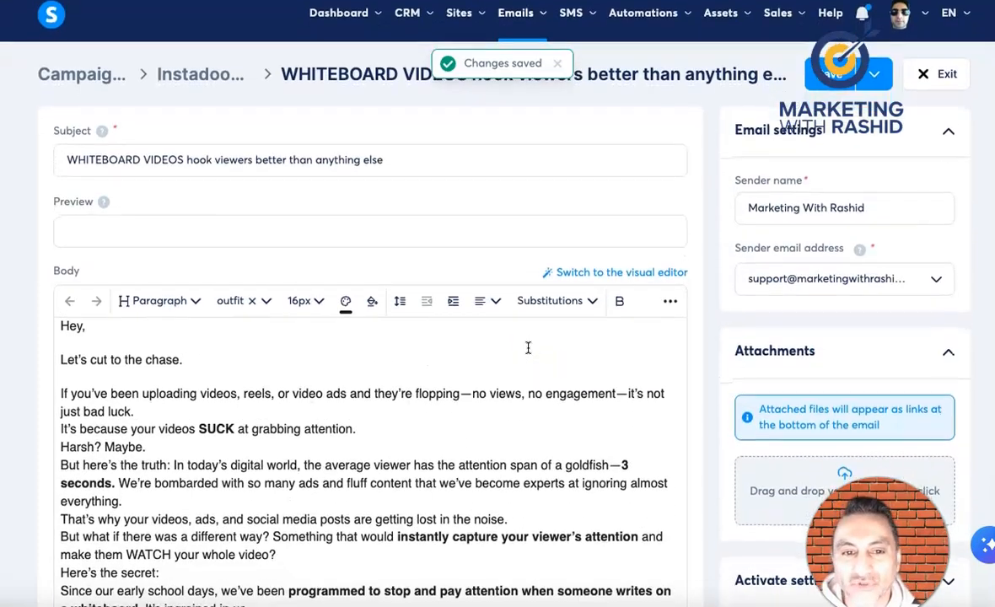